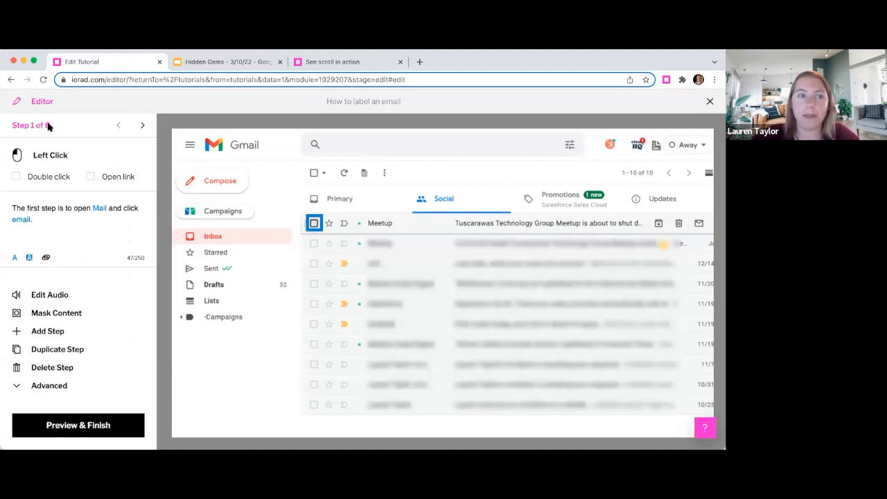
Step: Use the tutorial's step list to open step 6, then step 3, the Type step
click(48, 126)
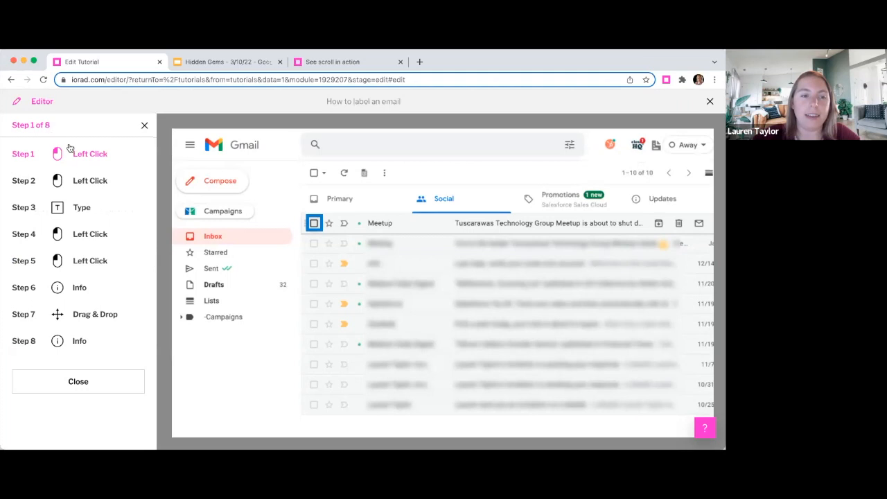
click(61, 292)
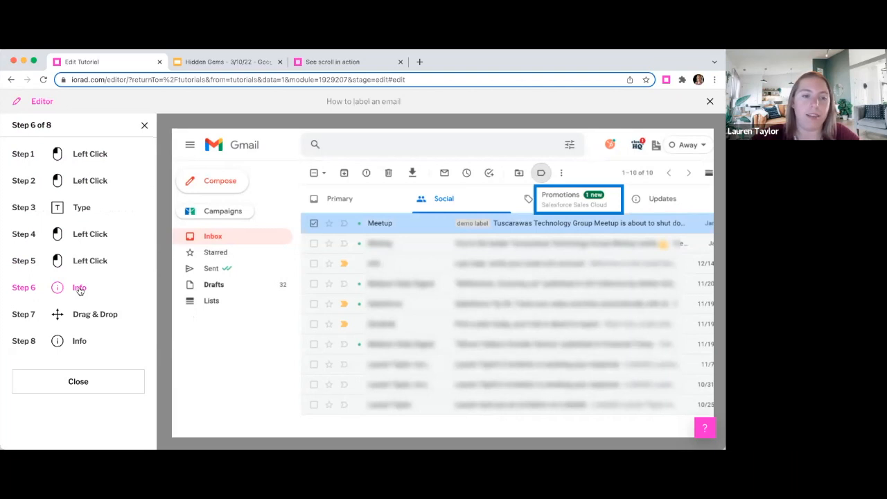
click(32, 208)
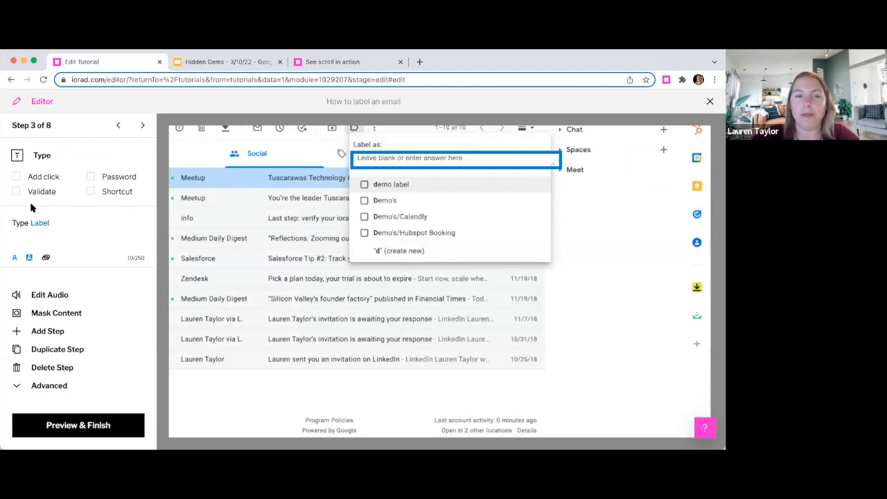
click(32, 126)
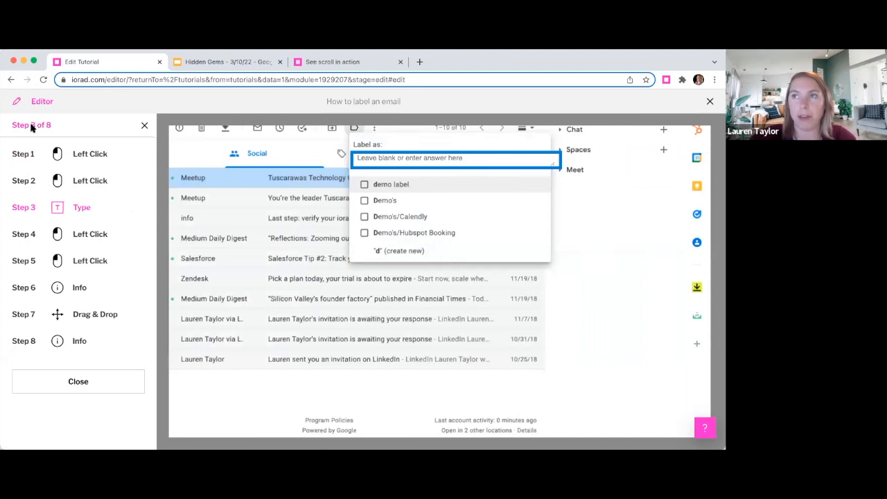
click(142, 130)
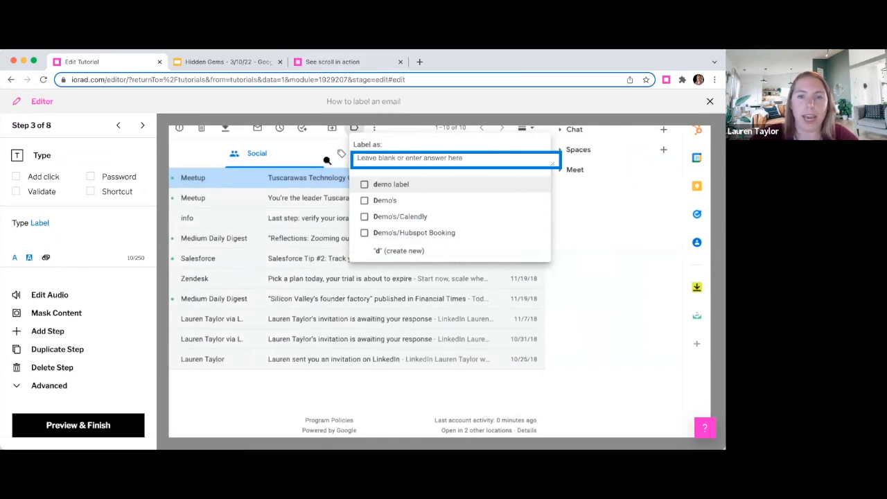
Step: Check the feature slide, then enter "label name" as the placeholder text in step 3's Label as field
scroll(400, 170, up, 1)
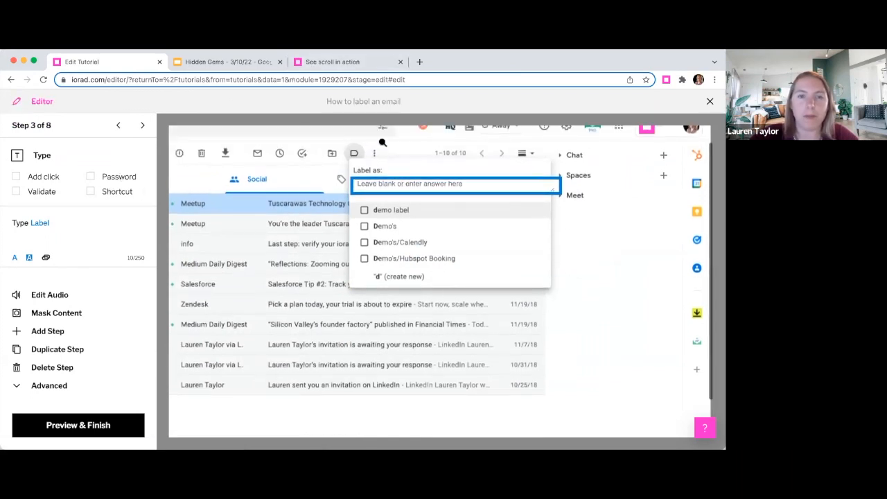
click(249, 62)
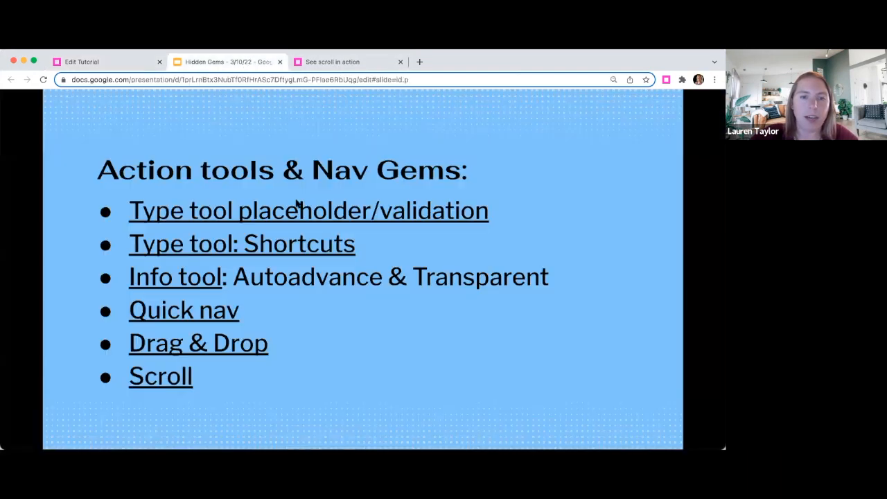
click(124, 66)
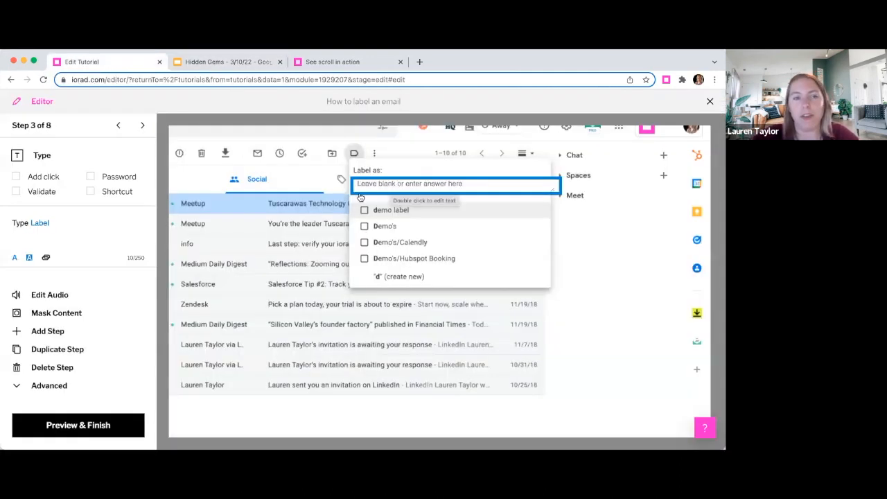
click(385, 187)
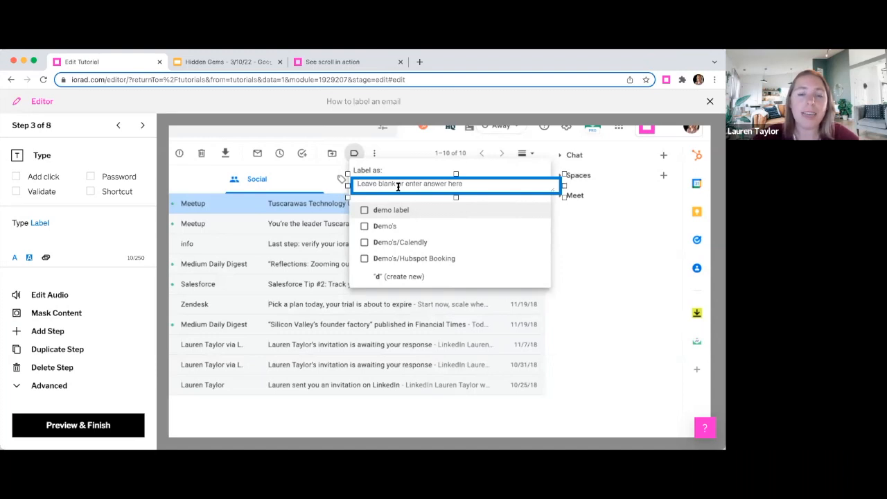
double_click(399, 186)
text(label name)
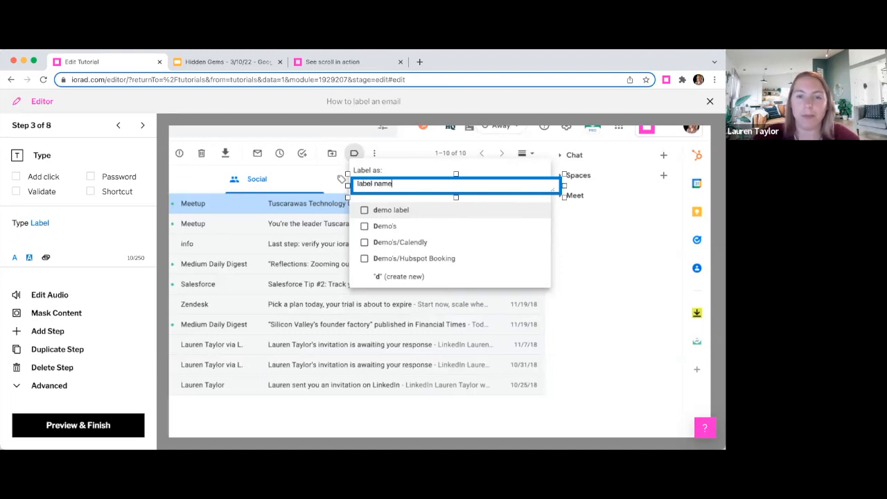
Step: Preview the tutorial, dismiss the audio update, and advance to the typing step to examine its placeholder
click(116, 425)
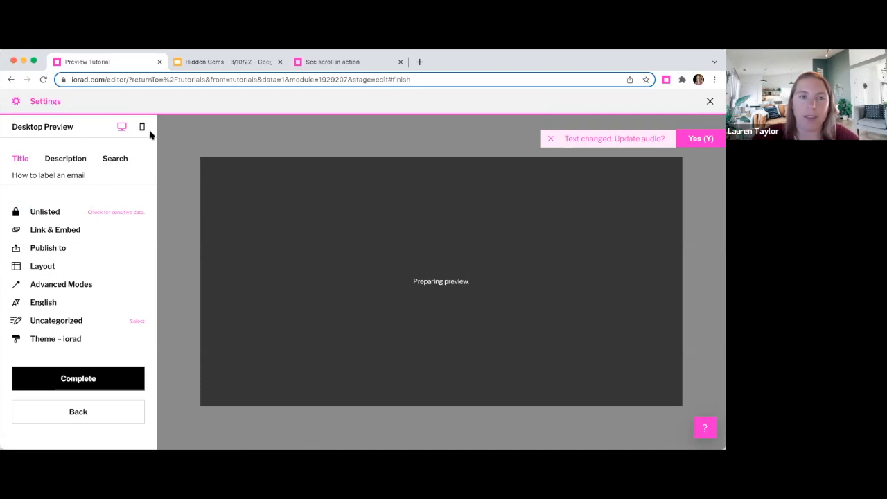
click(43, 80)
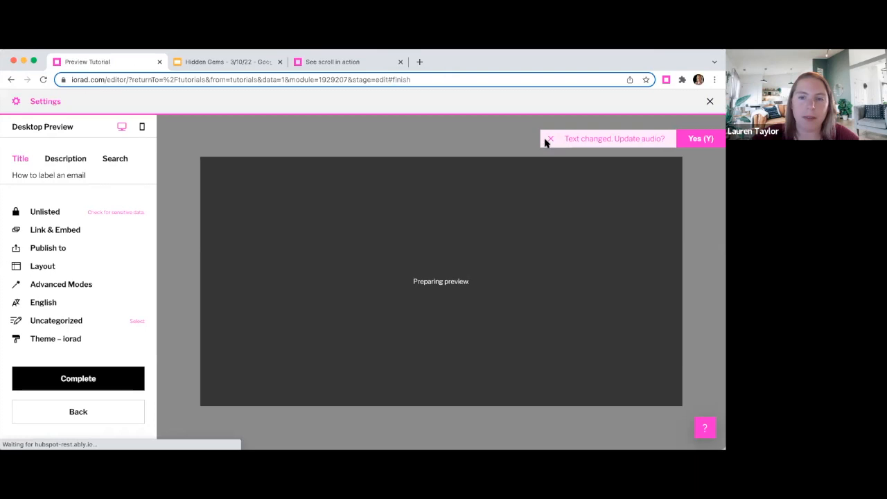
click(547, 141)
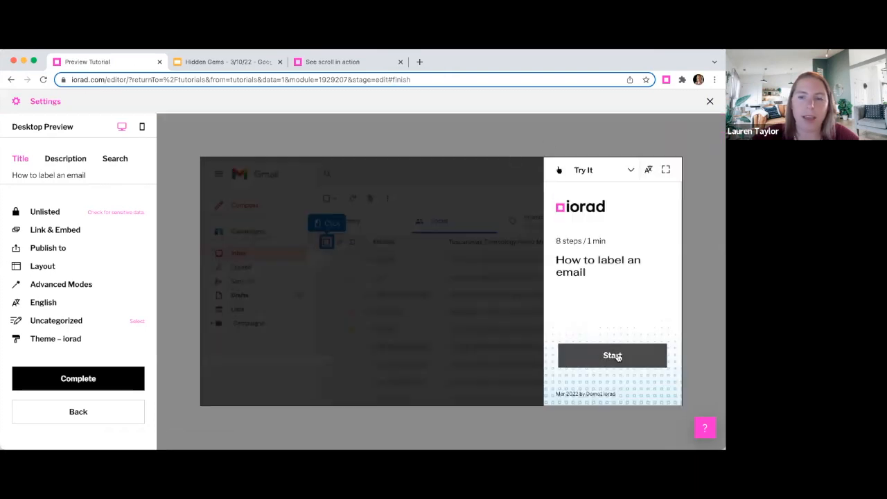
click(620, 361)
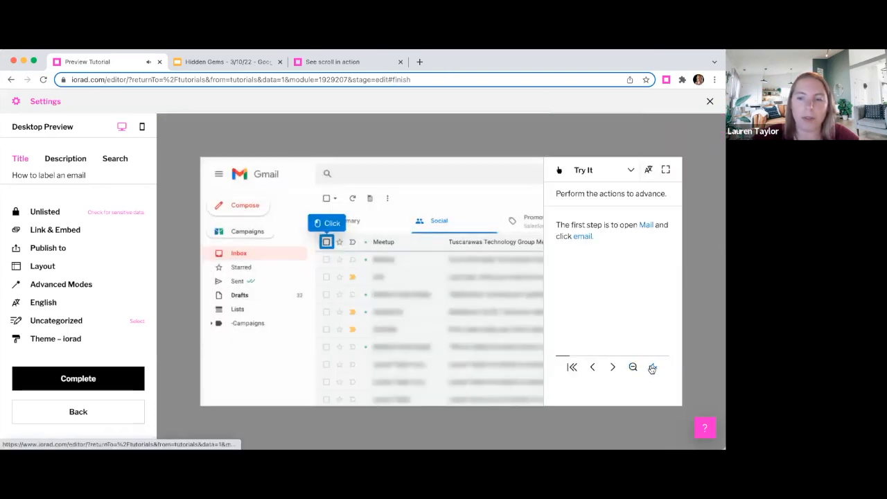
click(614, 367)
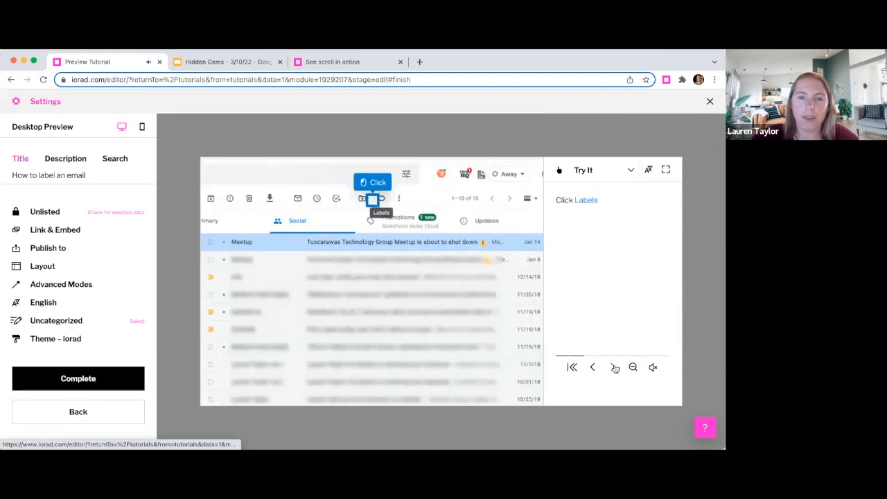
click(613, 367)
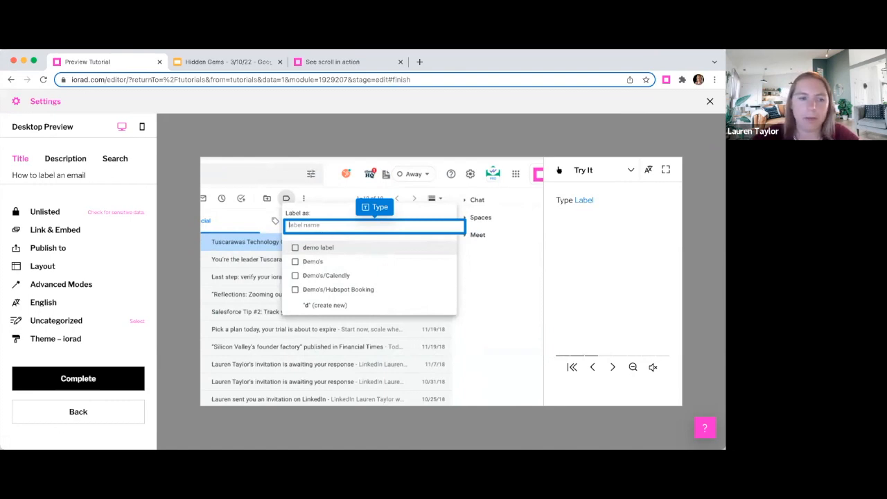
Step: Return to editing step 3 and replace the text in its Label as field with "demo"
click(54, 419)
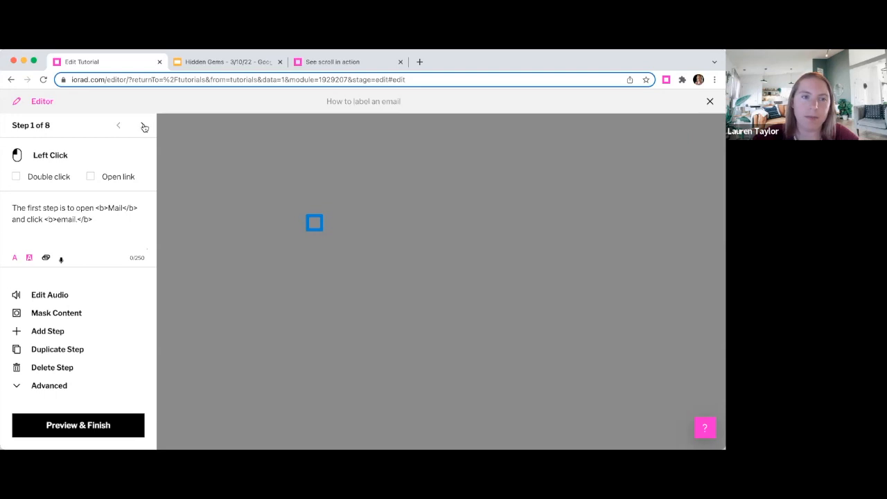
click(144, 126)
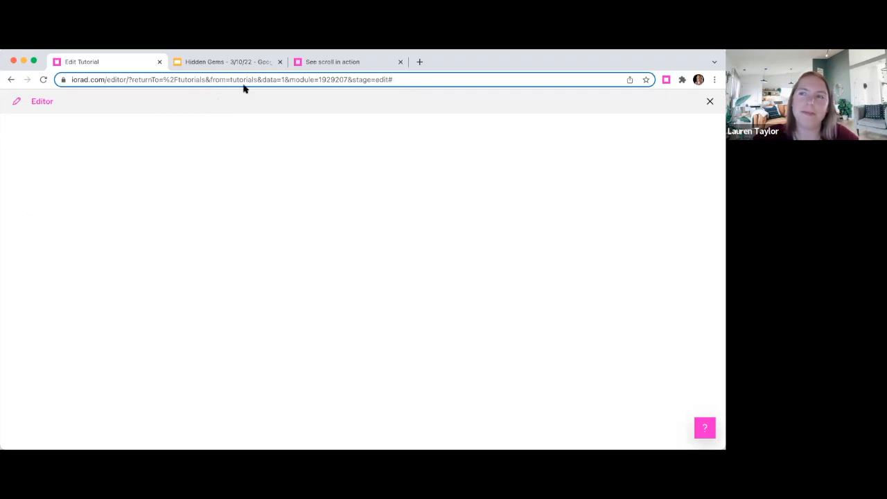
key(Return)
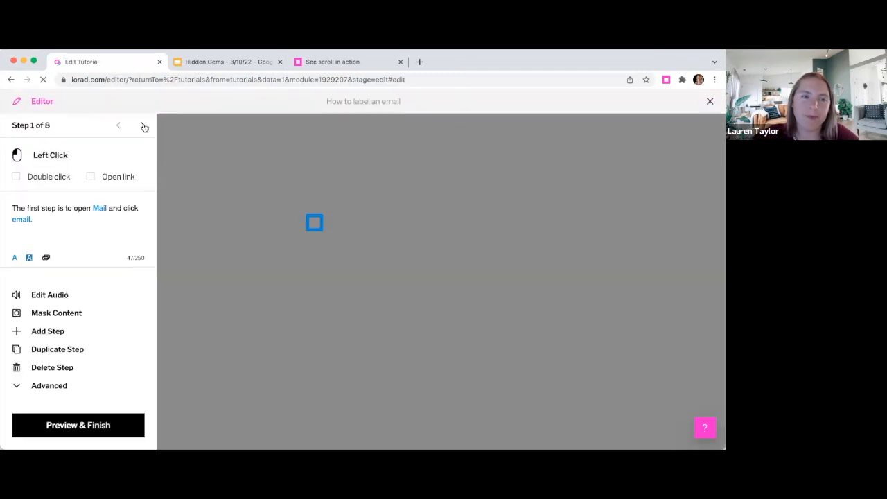
click(144, 125)
click(144, 125)
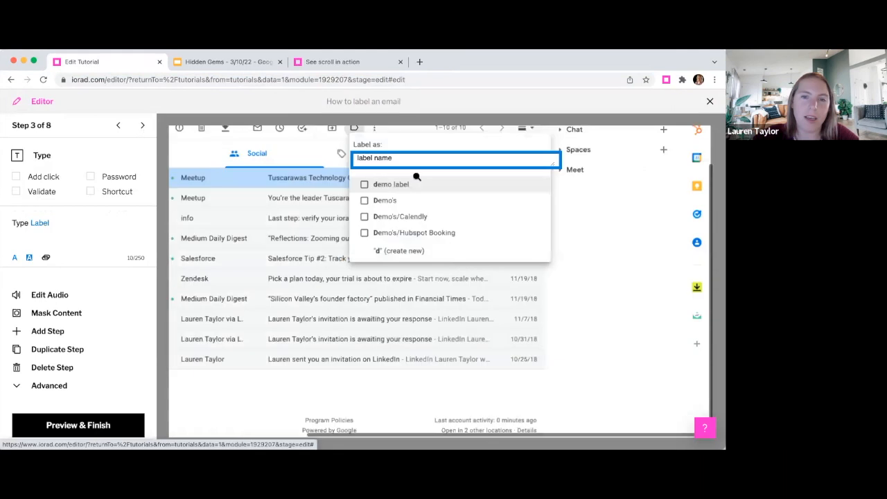
click(394, 157)
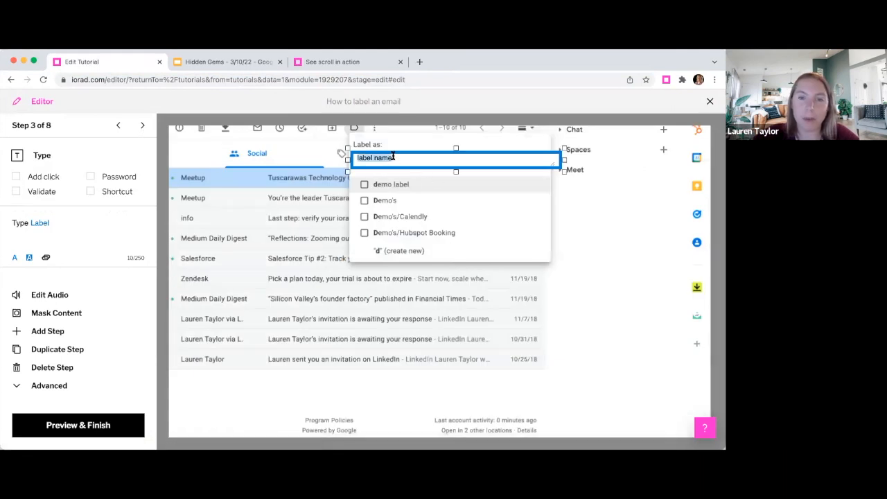
text(demo)
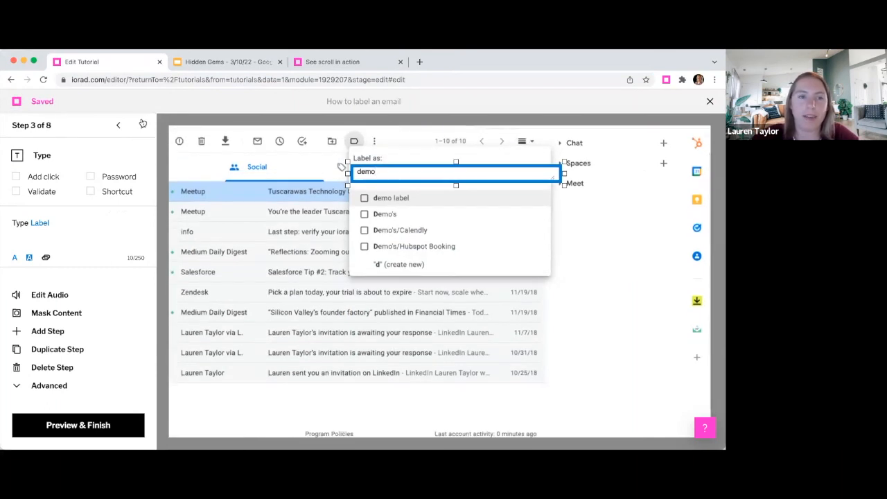
Step: Compare the Label as field text in step 3 with the captured text in step 4
click(143, 125)
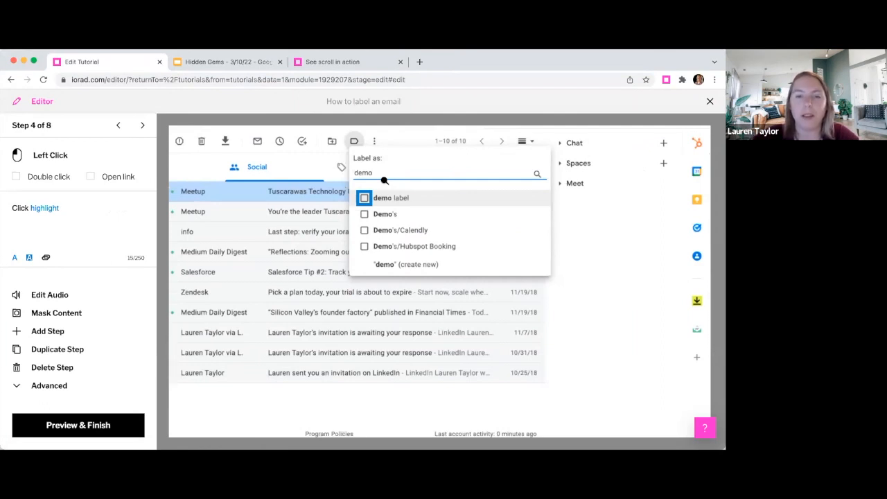
click(119, 125)
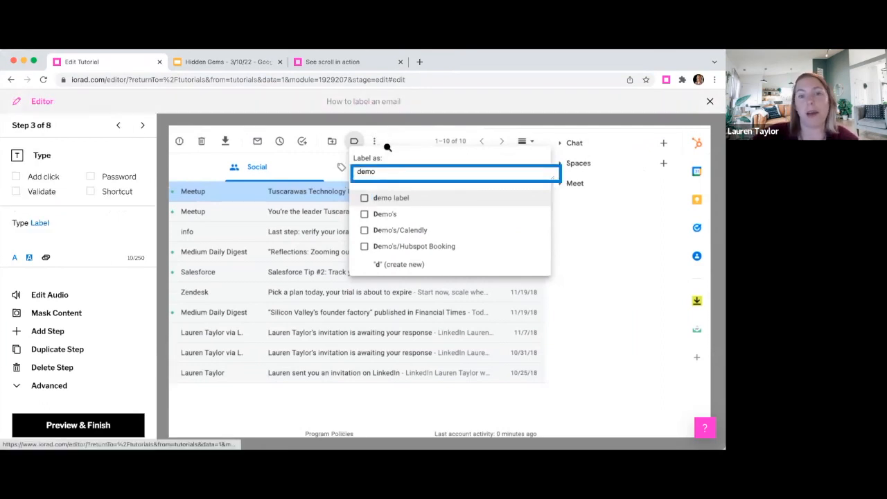
click(142, 126)
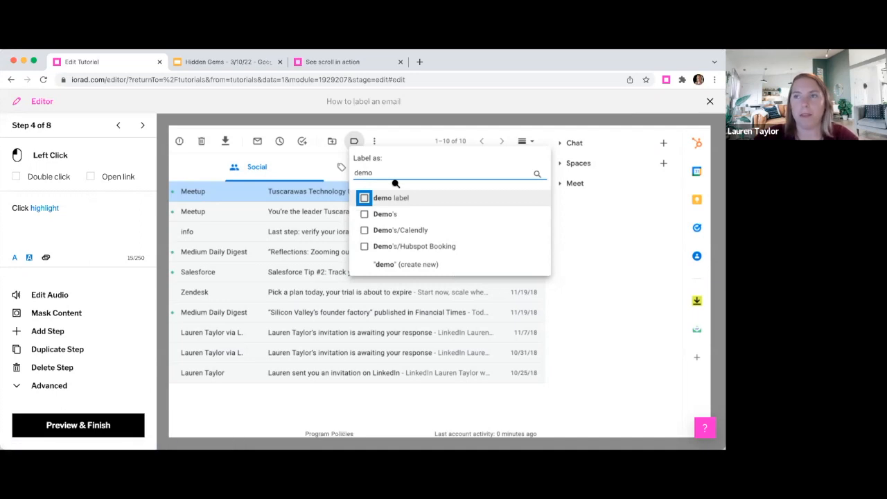
click(119, 127)
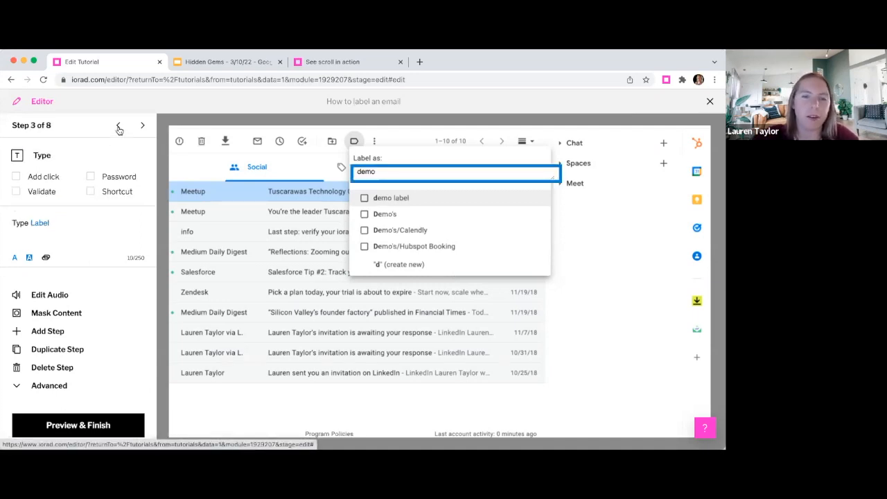
Step: Turn answer validation on and off again for step 3, then check the feature slide and return to the tutorial
click(17, 194)
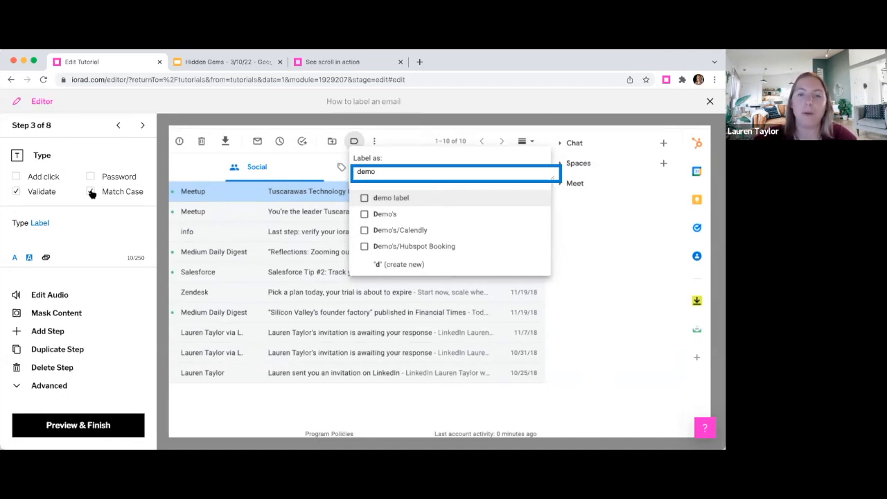
click(34, 193)
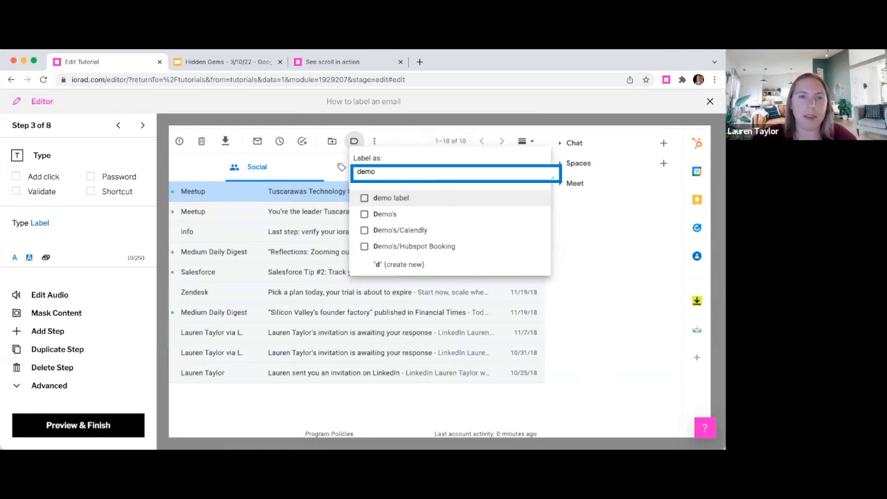
click(342, 62)
click(256, 63)
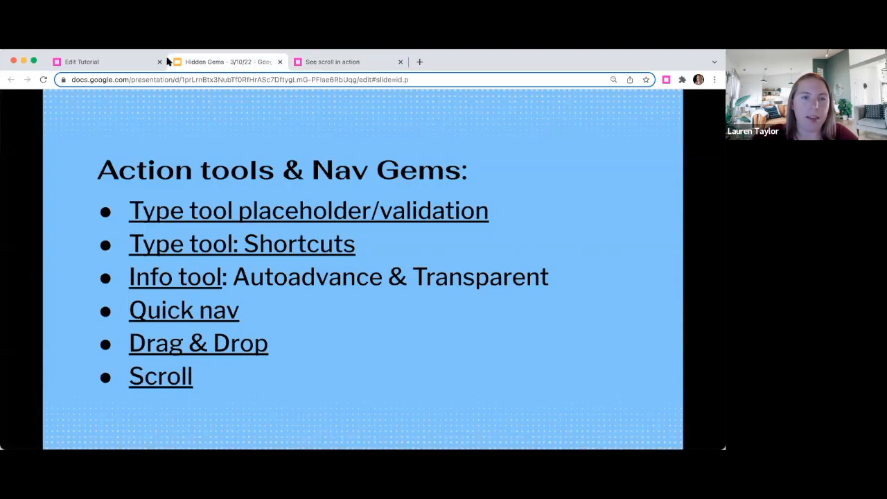
click(122, 63)
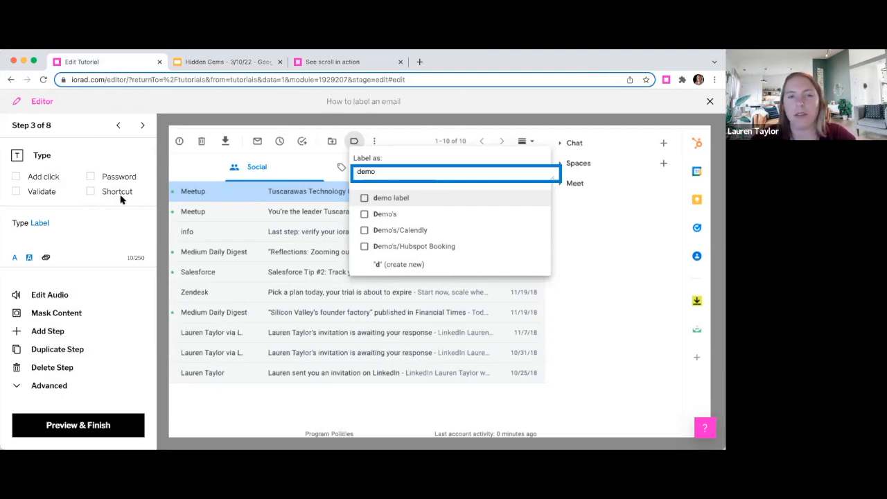
Step: Clear the "demo" text from step 3's Label as field
click(392, 172)
key(BackSpace)
key(BackSpace)
key(BackSpace)
key(BackSpace)
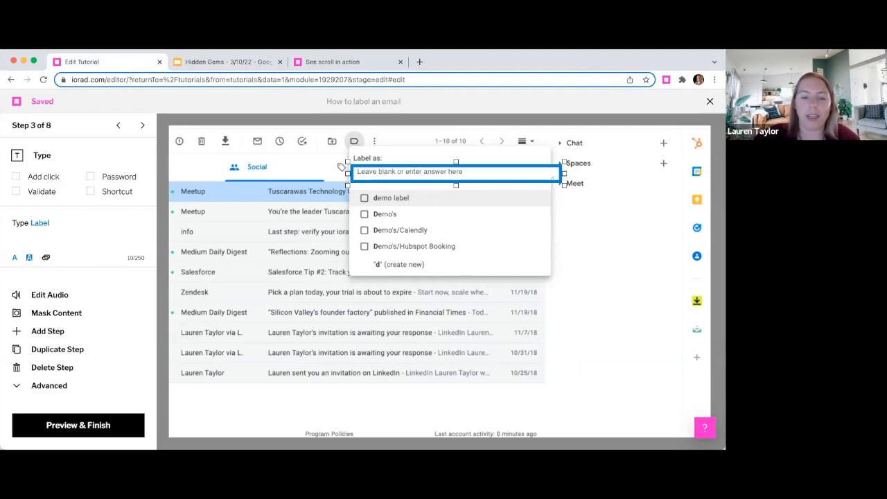
Step: Enter "Command + c" in step 3's Label as field and enable the Shortcut option
key(super+v)
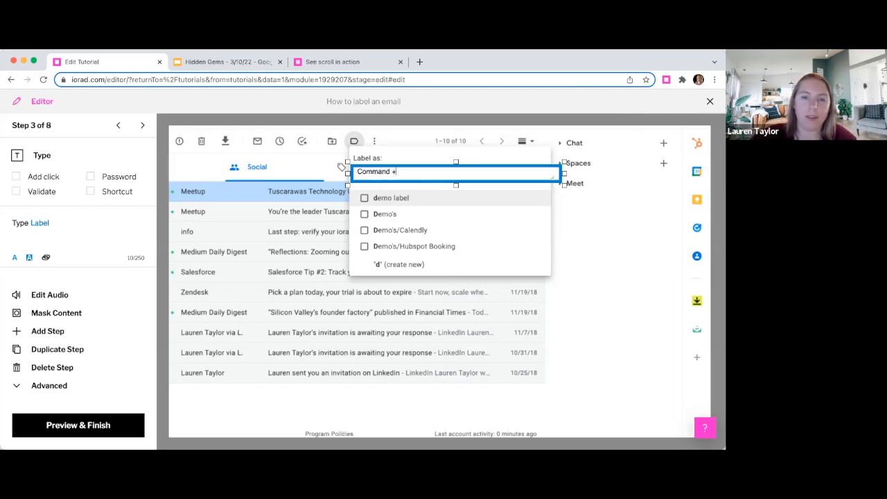
key(BackSpace)
key(BackSpace)
key(BackSpace)
key(BackSpace)
key(BackSpace)
key(BackSpace)
key(BackSpace)
key(BackSpace)
key(BackSpace)
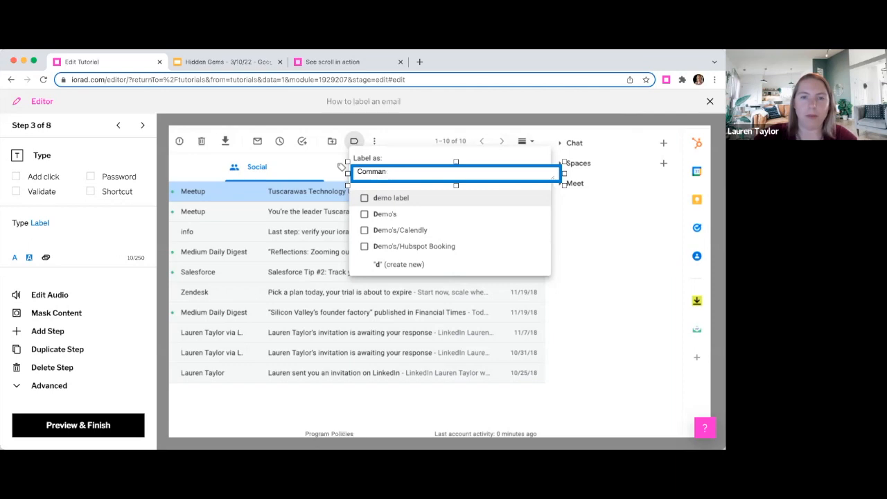
key(super+c)
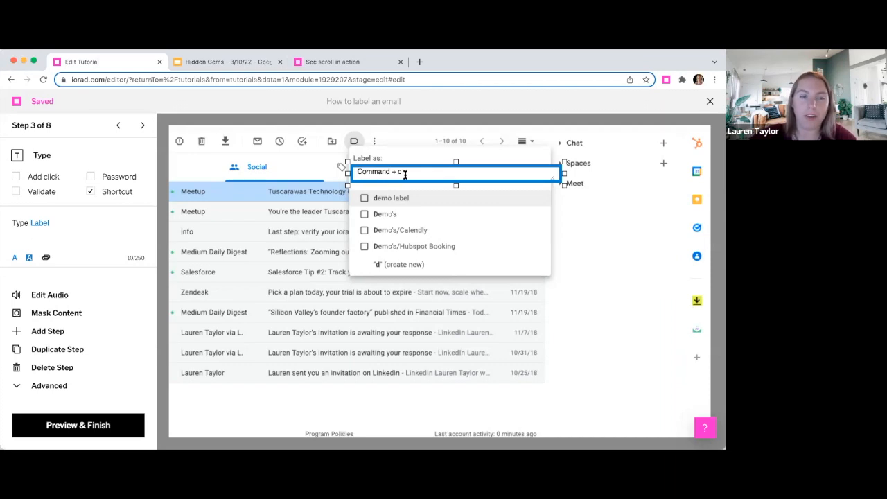
Step: Replace step 3's instruction text with "Press shortcut command + c"
click(69, 223)
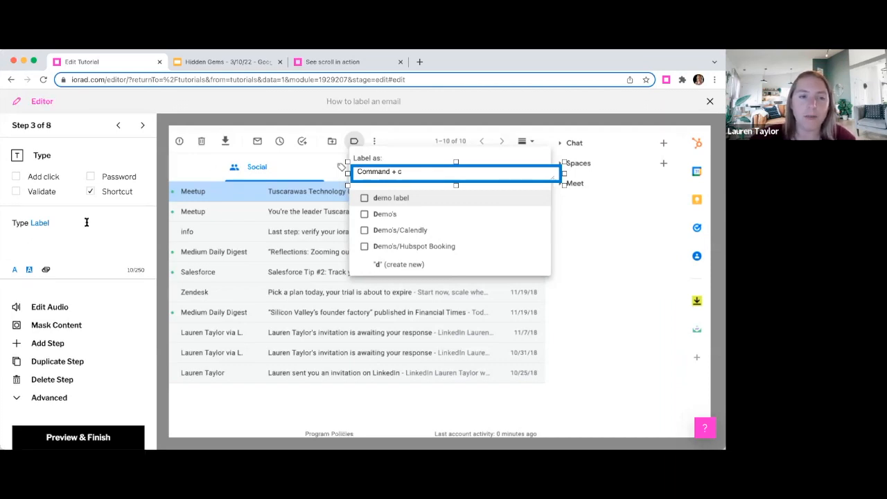
triple_click(46, 223)
click(46, 223)
drag(63, 223, 6, 215)
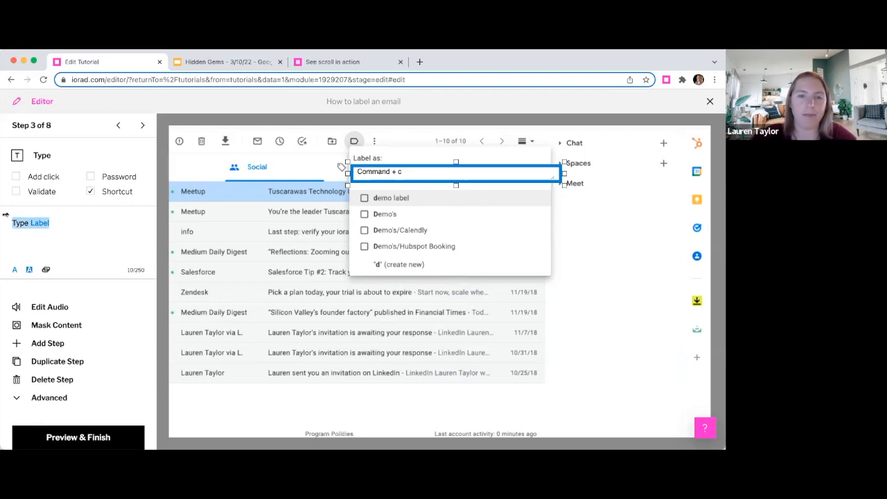
text(Press )
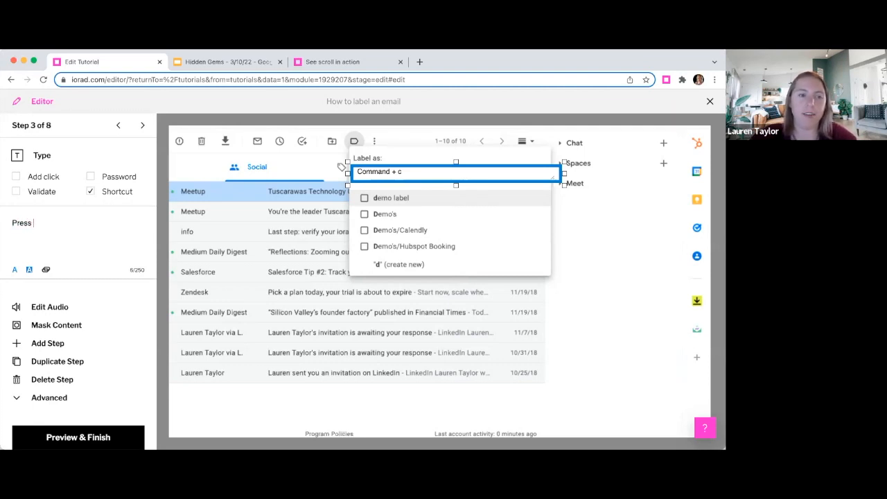
text(shortcut)
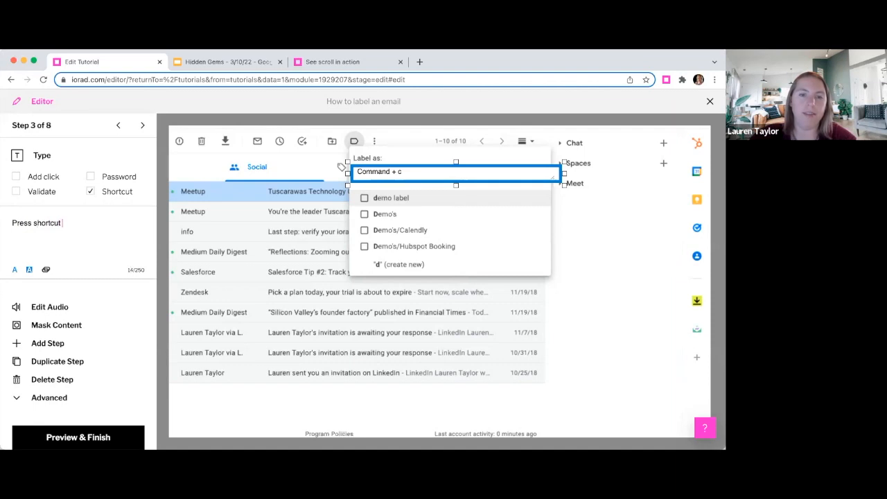
text( command + c)
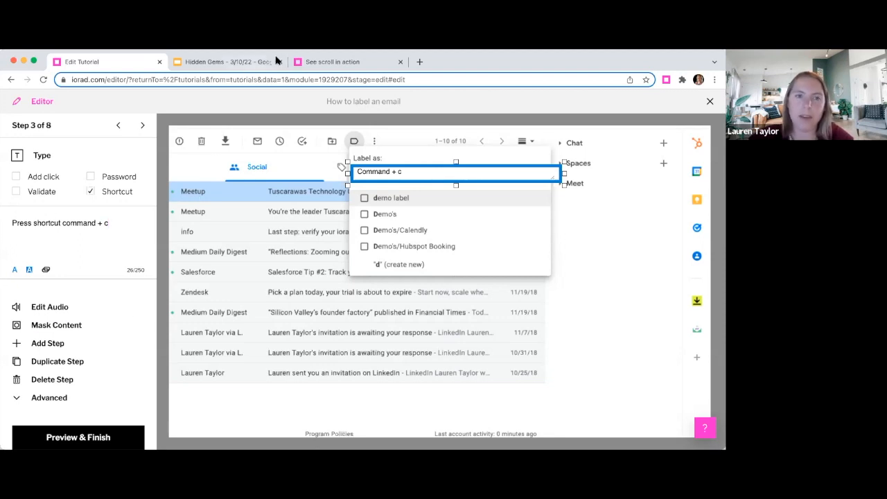
Step: Check the feature slide, return to the tutorial, and enable Autoadvance on Info step 6
click(255, 62)
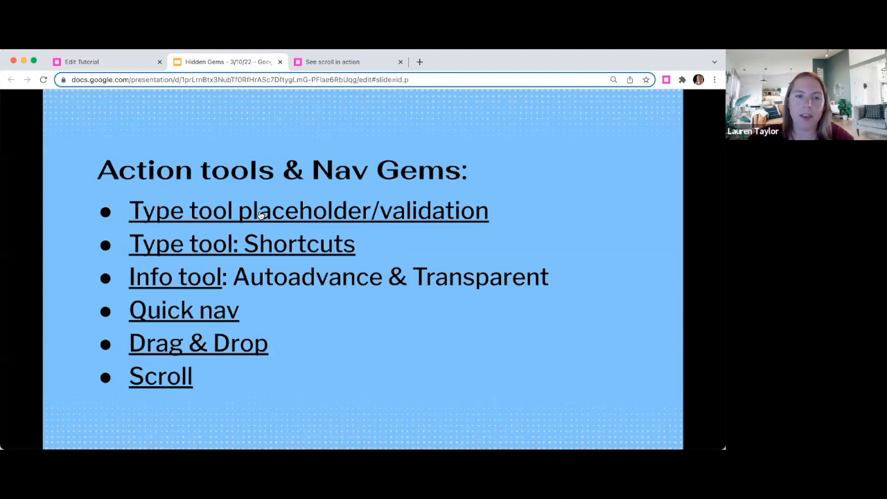
click(112, 64)
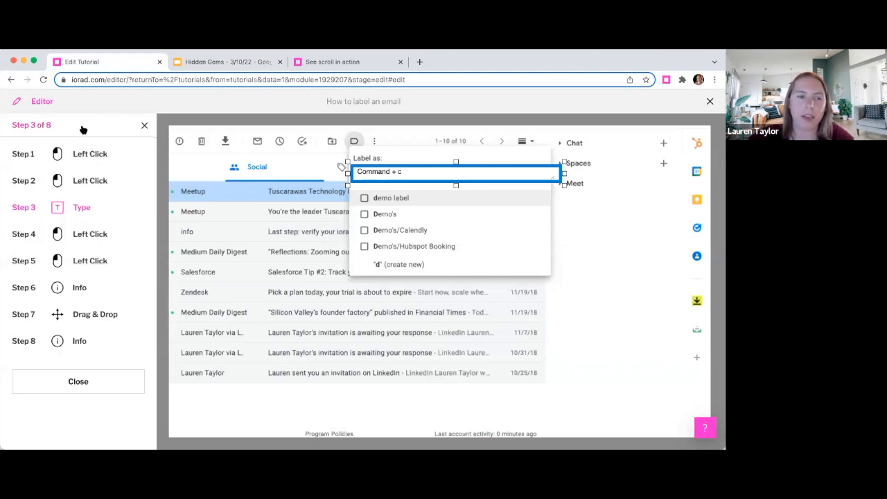
click(71, 287)
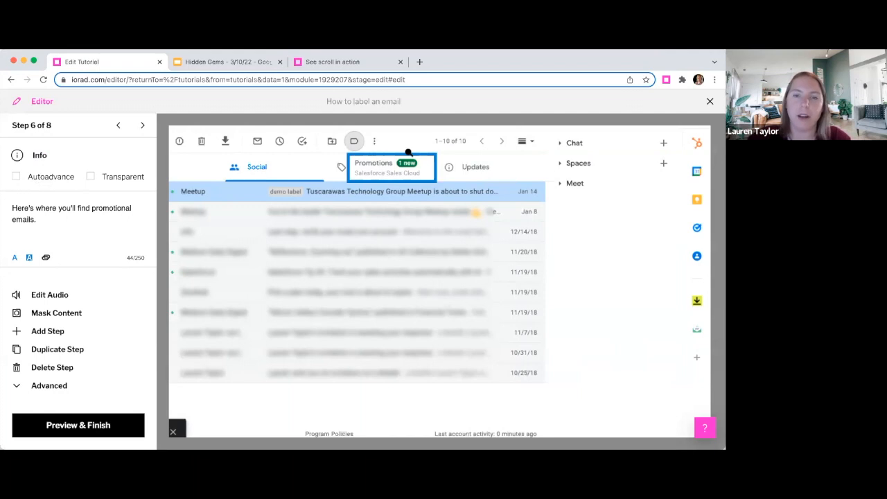
click(55, 177)
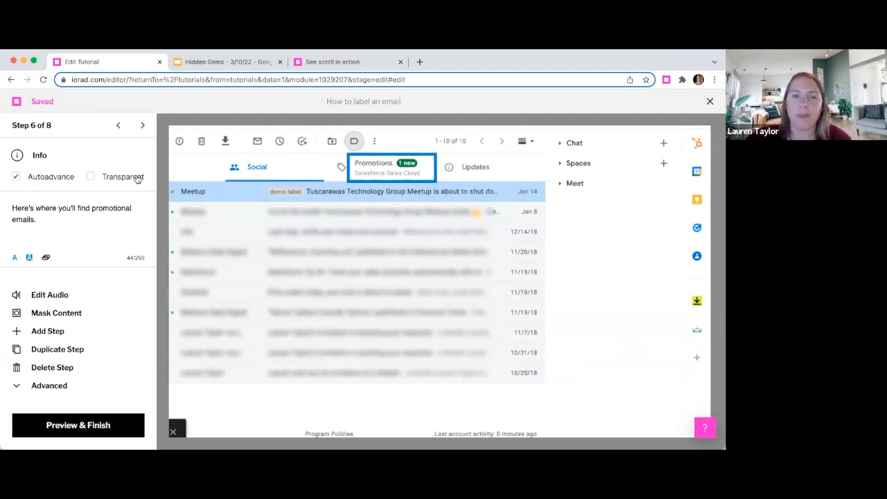
Step: Turn the Transparent option on and off again for step 6's Promotions highlight
click(385, 180)
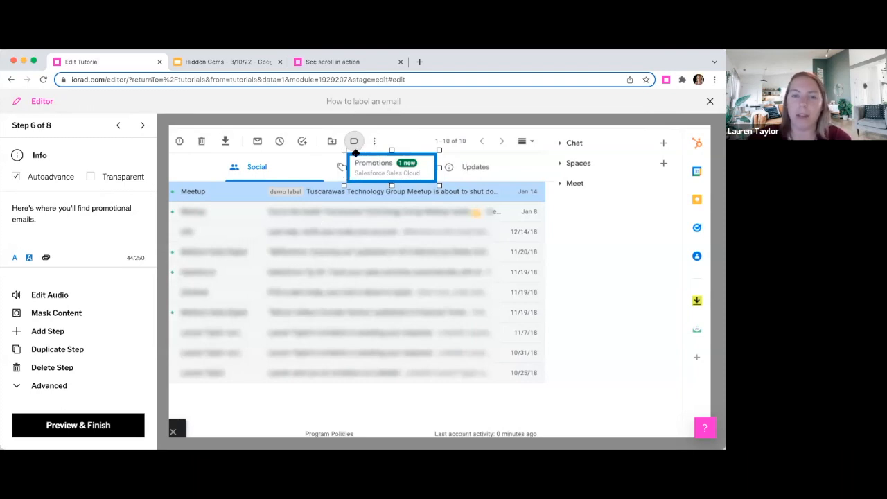
click(123, 177)
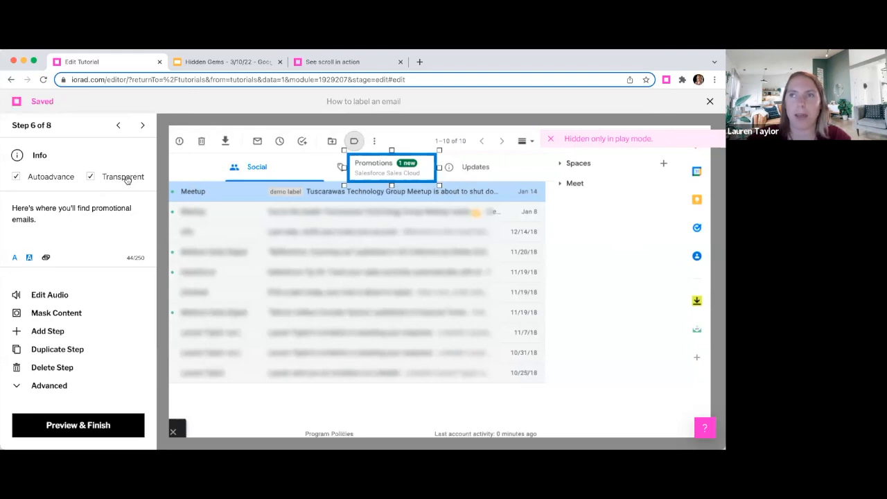
click(125, 178)
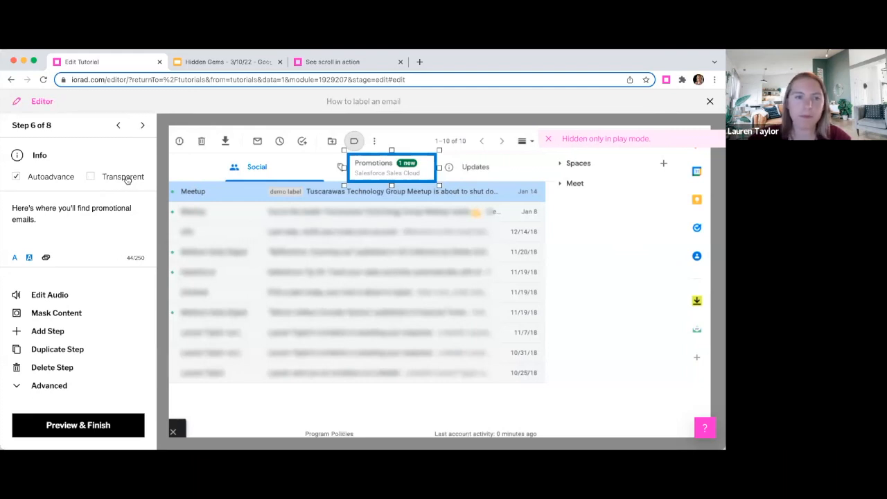
Step: Check the feature slide again, go to Drag & Drop step 7 of the tutorial and select its email highlight
click(236, 64)
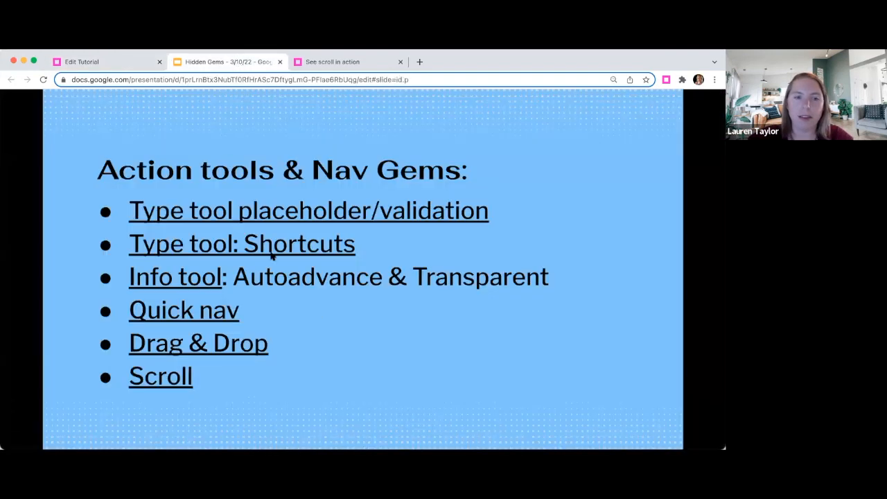
click(125, 65)
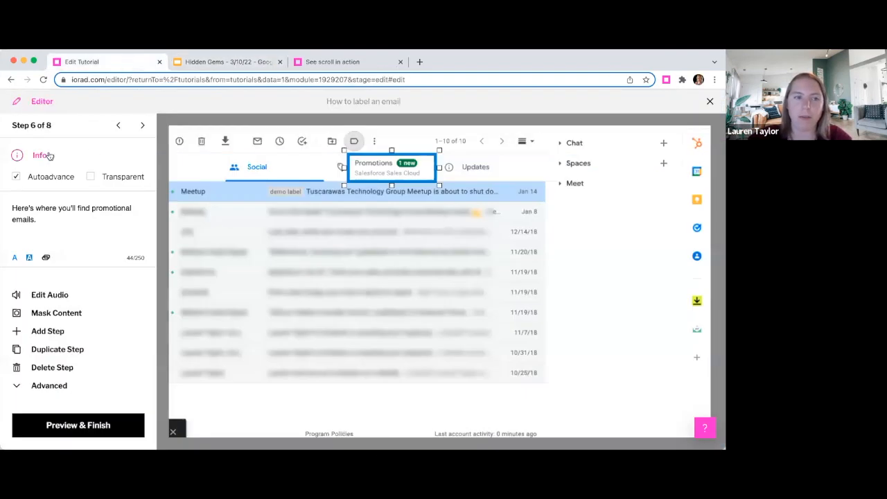
click(41, 131)
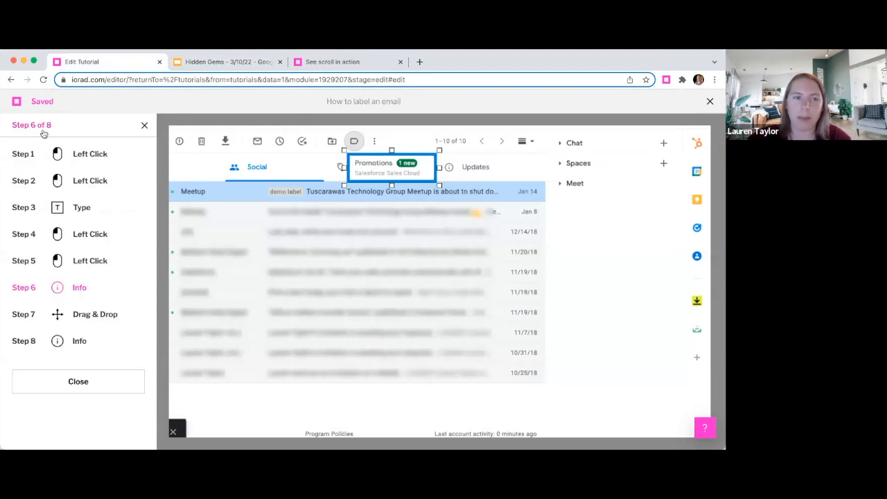
click(51, 315)
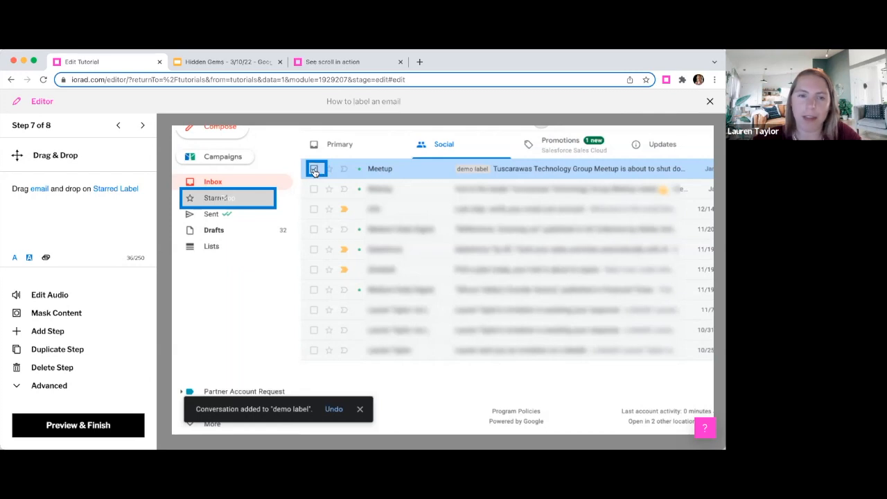
click(322, 169)
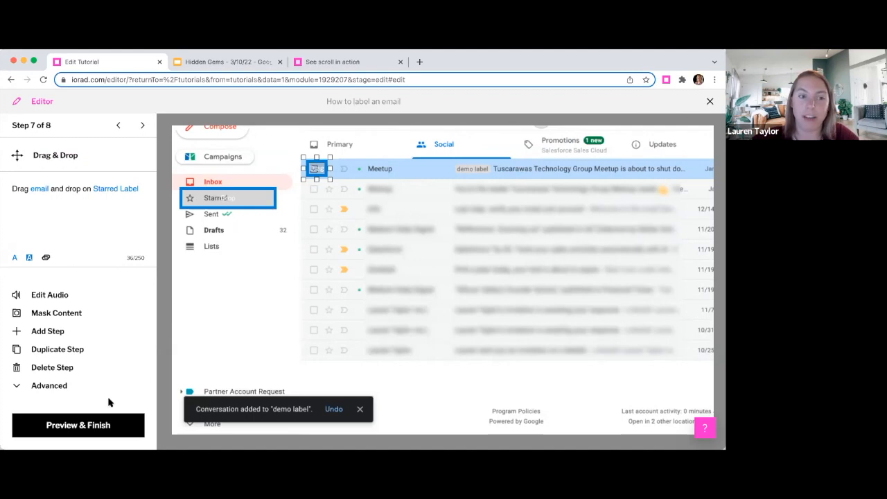
Step: Preview the tutorial in Try It mode, skip ahead to the Drag & Drop step, and move the email onto Starred
click(113, 427)
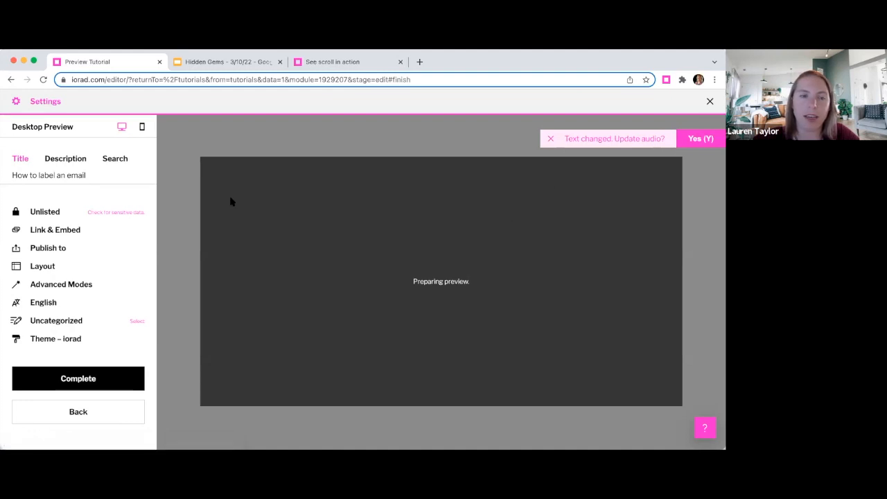
click(43, 79)
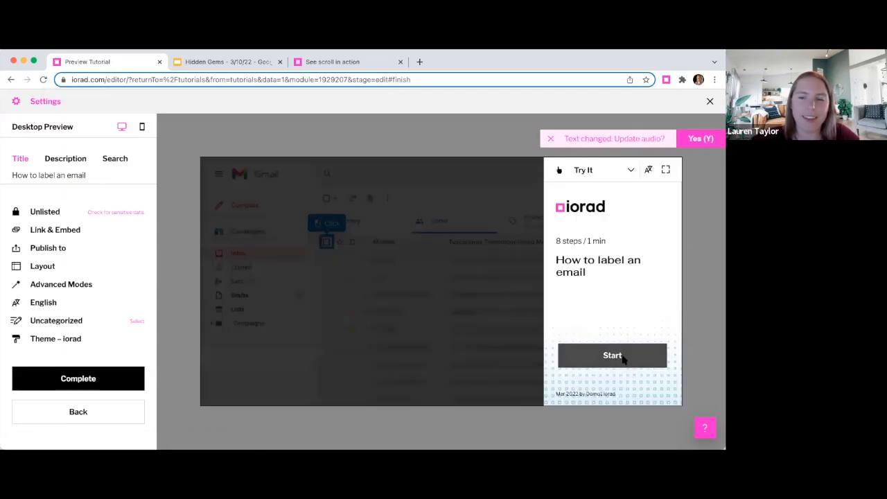
click(624, 359)
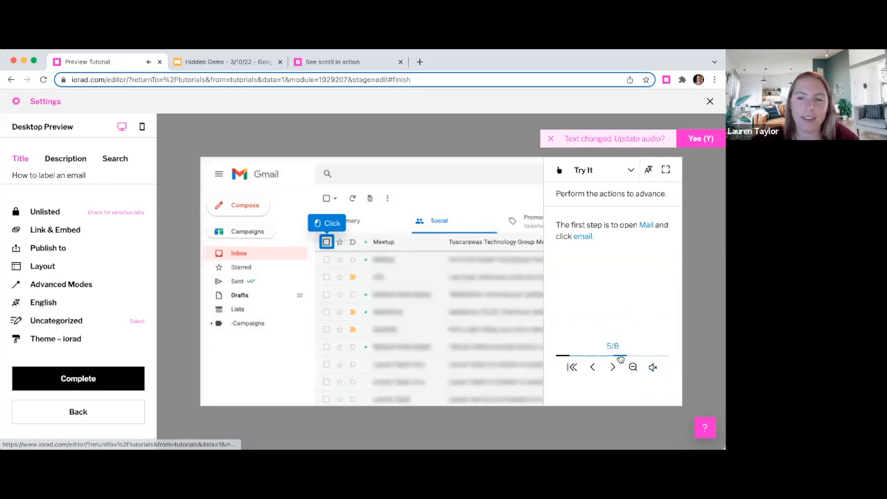
click(621, 356)
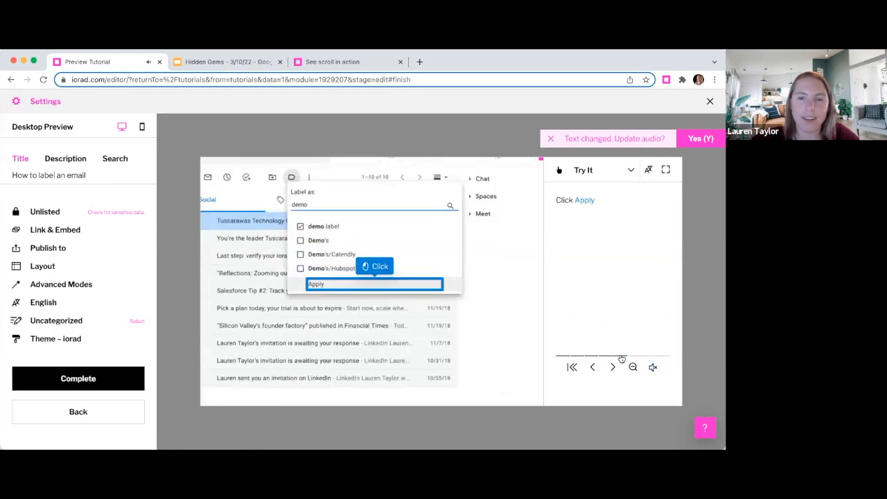
click(621, 360)
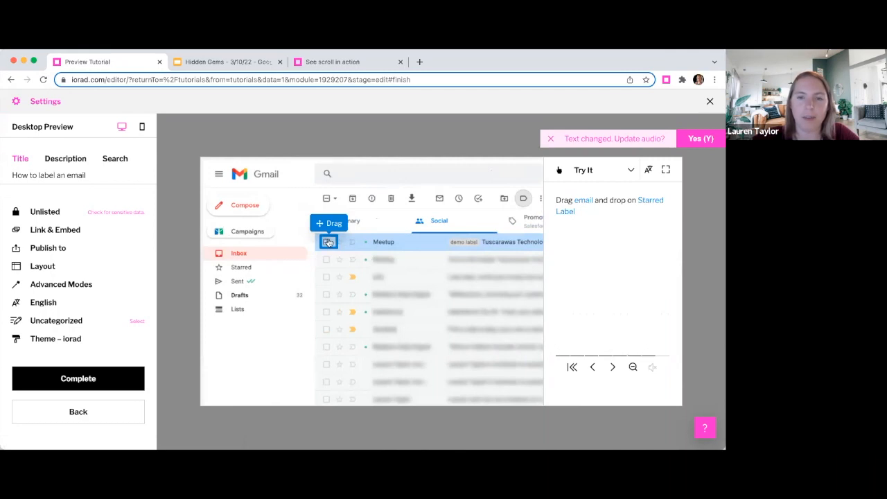
drag(329, 242, 252, 270)
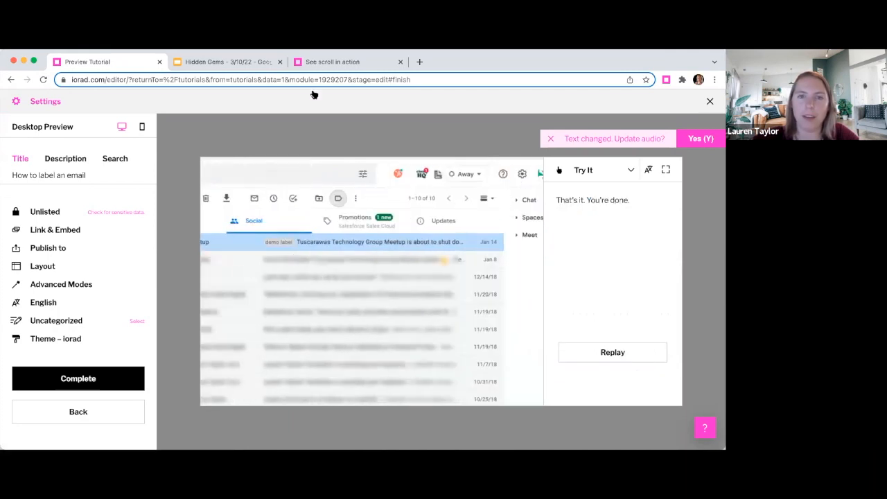
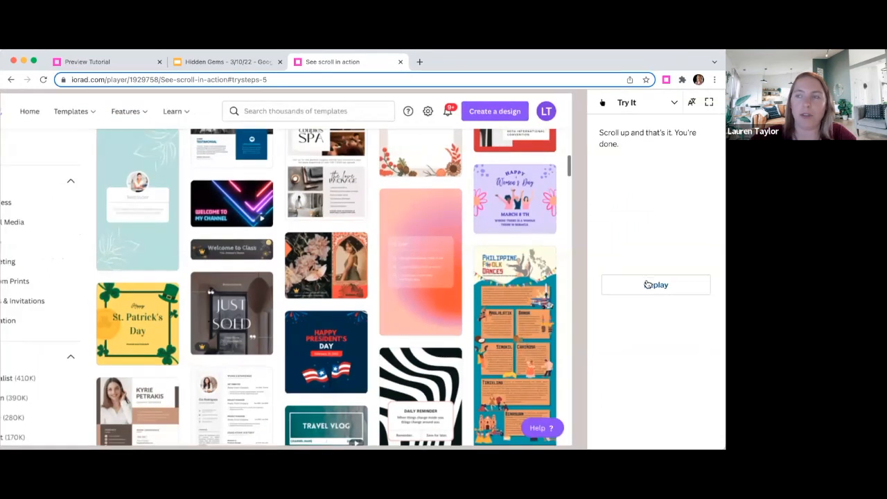
Step: Replay the "See scroll in action" tutorial and scroll through its Canva template steps to the end
click(637, 290)
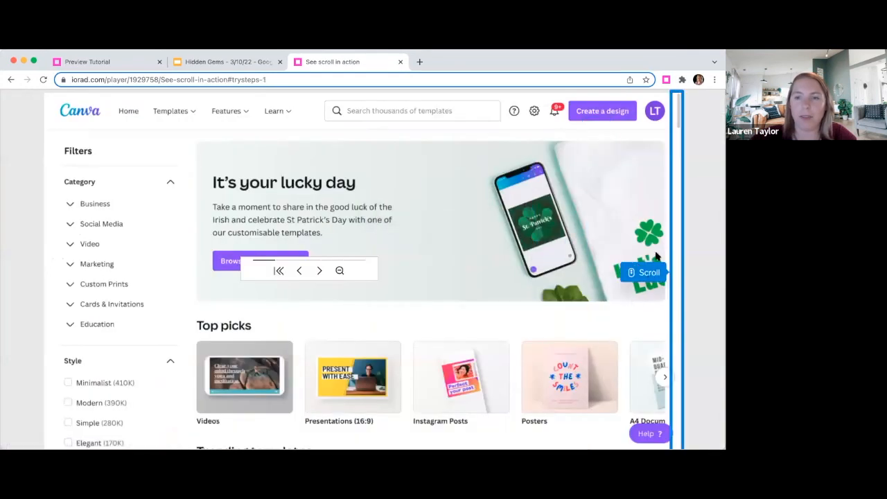
scroll(657, 247, down, 3)
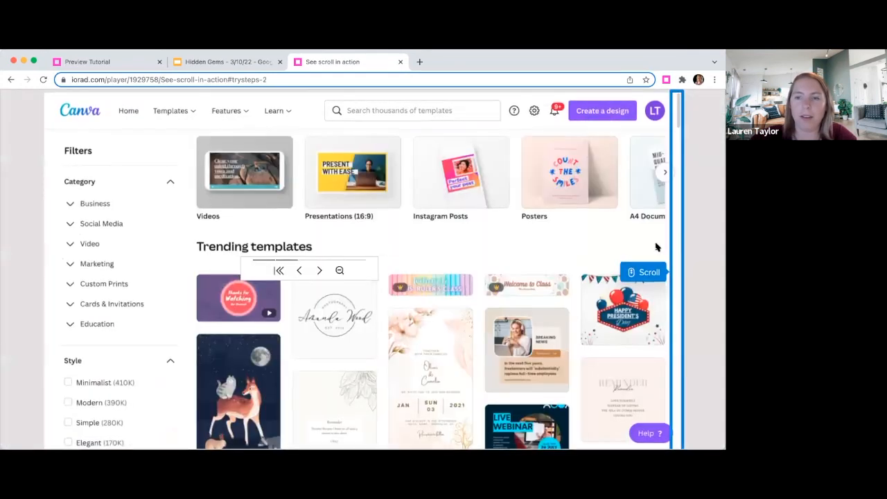
scroll(656, 248, down, 3)
scroll(657, 247, down, 3)
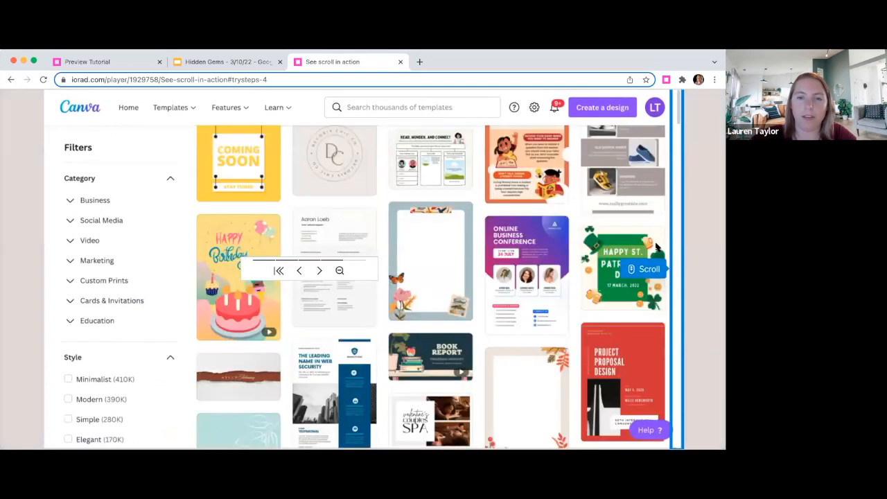
scroll(656, 248, down, 3)
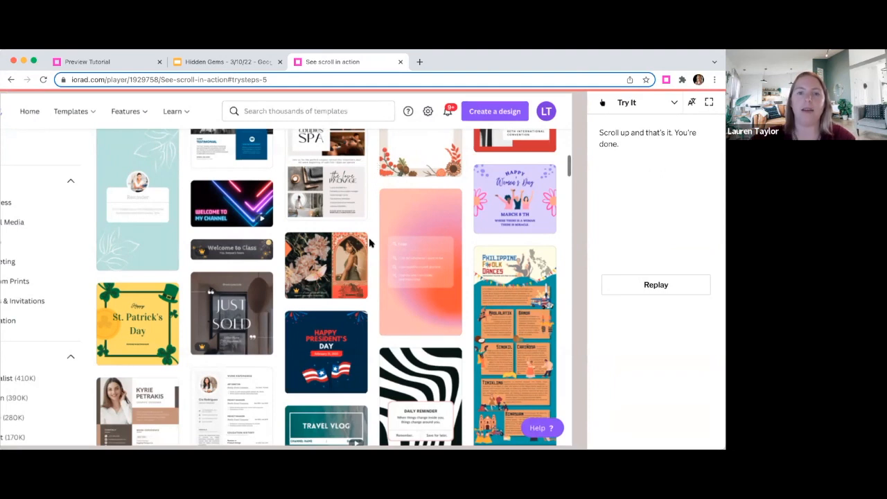
scroll(372, 208, down, 1)
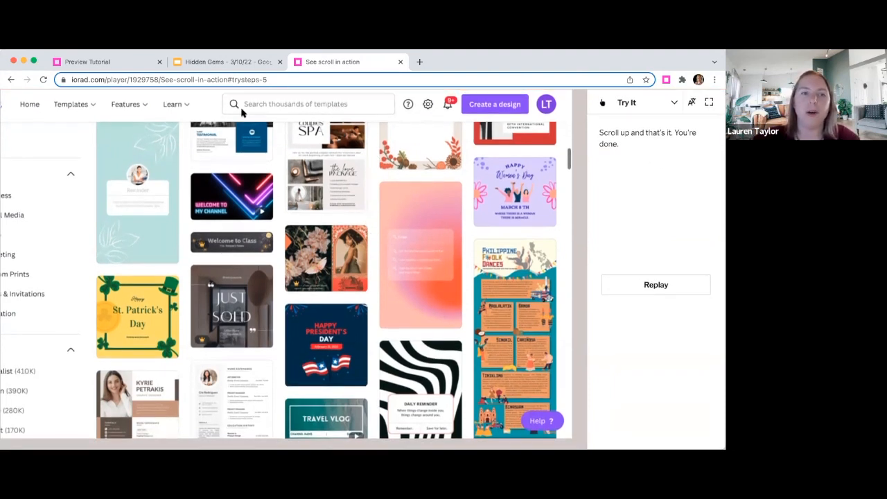
click(123, 63)
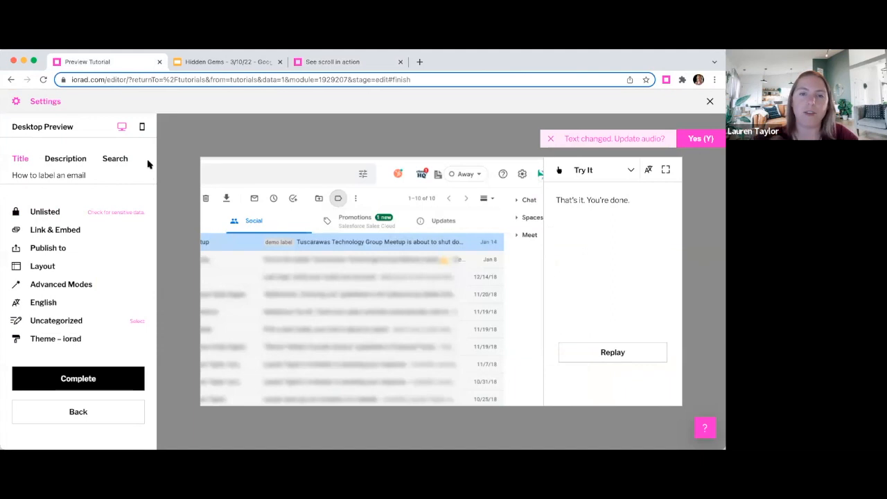
click(357, 61)
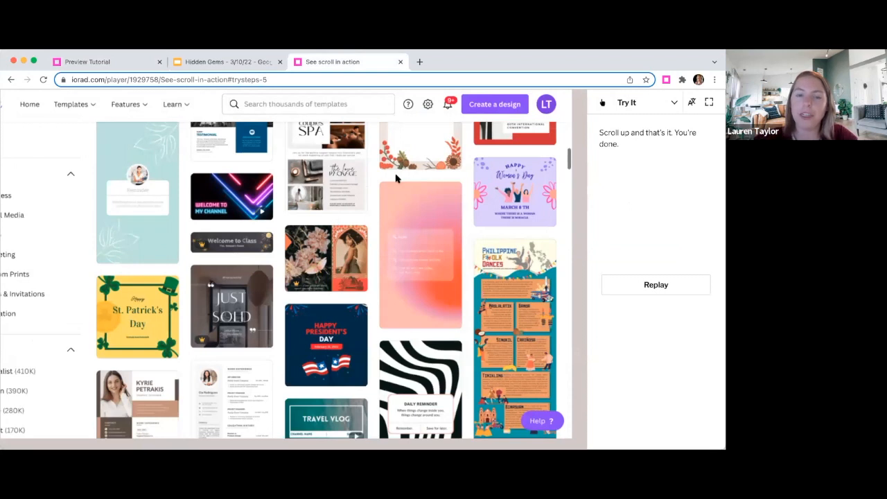
click(108, 64)
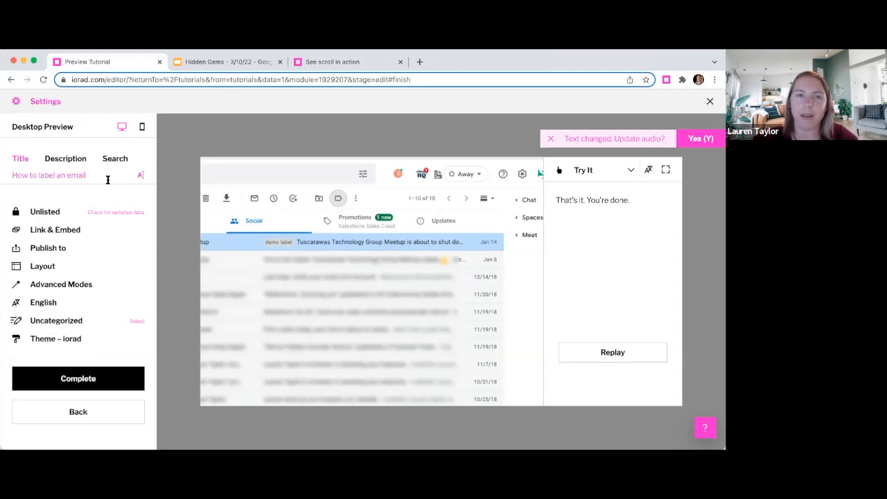
Step: Advance the Hidden Gems presentation to the Editing Gems slide and return to the tutorial preview
click(229, 62)
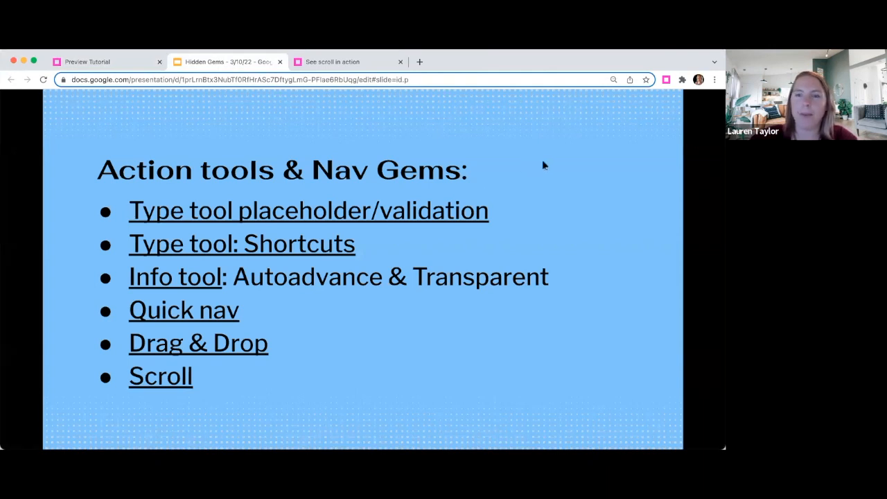
key(Right)
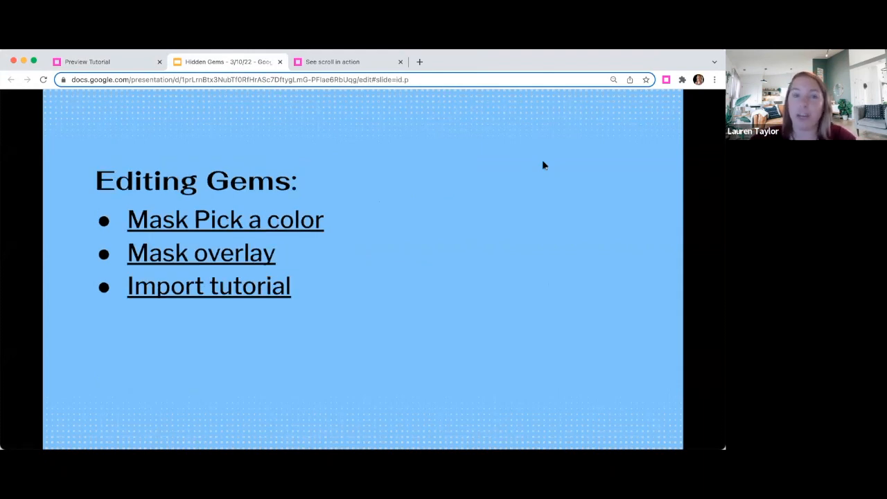
click(115, 61)
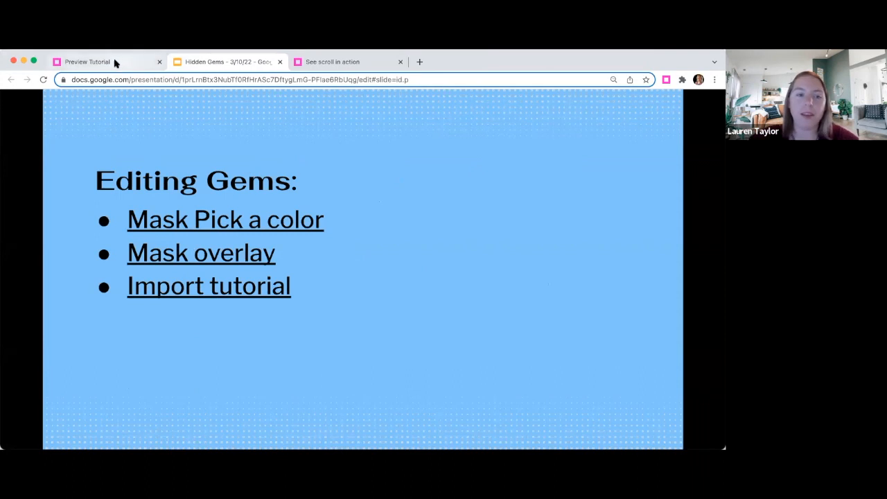
Step: Return to the tutorial editor and set the content mask colour to #fce8e6, sampled from the background of Gmail's Inbox row
click(84, 412)
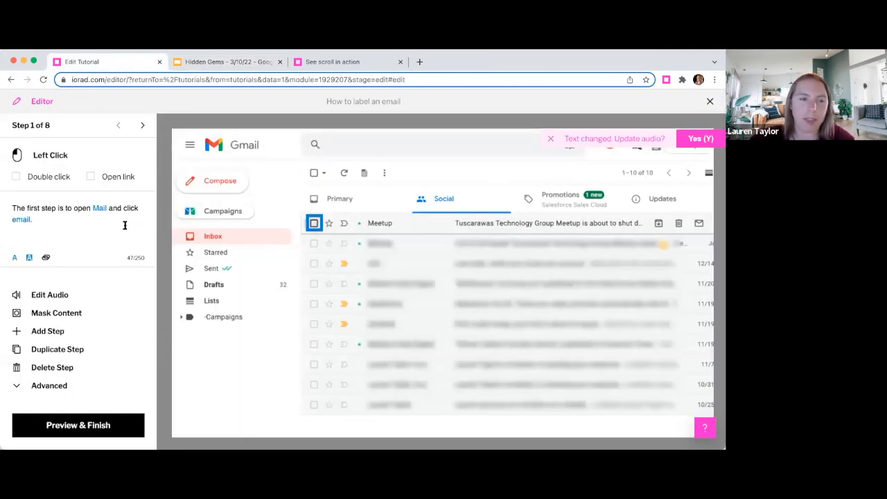
click(58, 316)
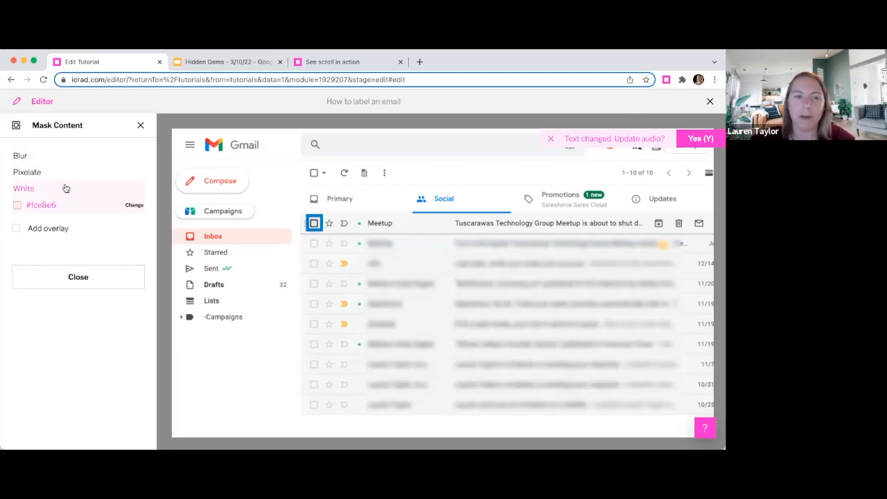
click(135, 208)
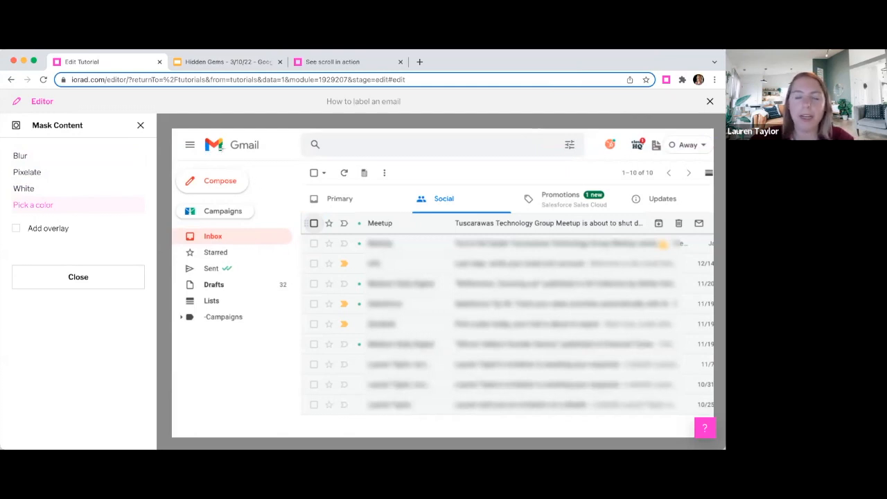
click(201, 231)
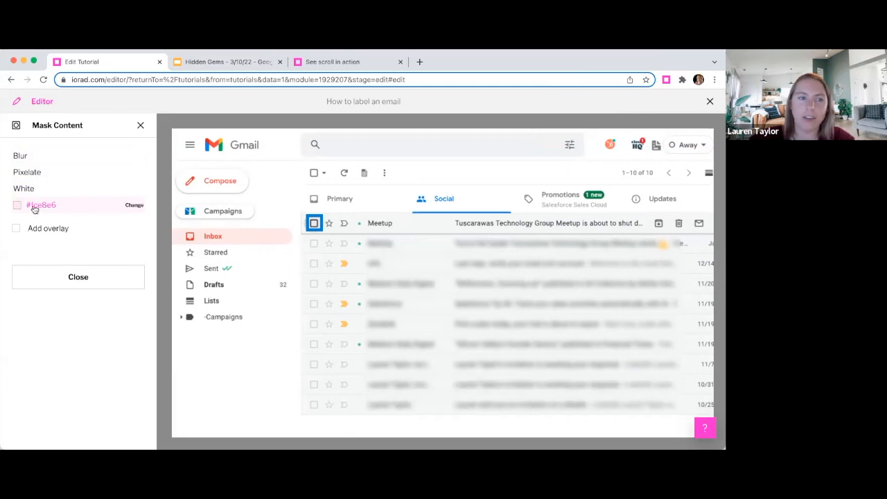
Step: Mask the Inbox label in Gmail's sidebar permanently with the picked colour and apply it to all matching data
drag(200, 230, 232, 240)
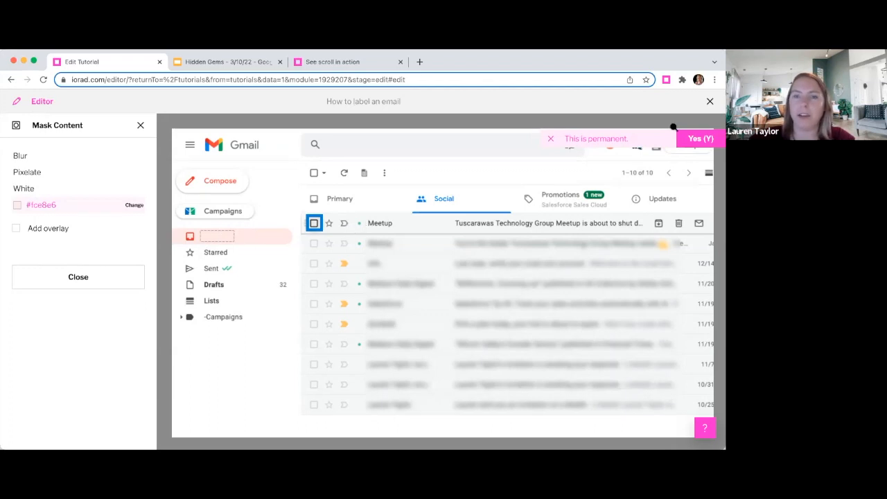
click(700, 140)
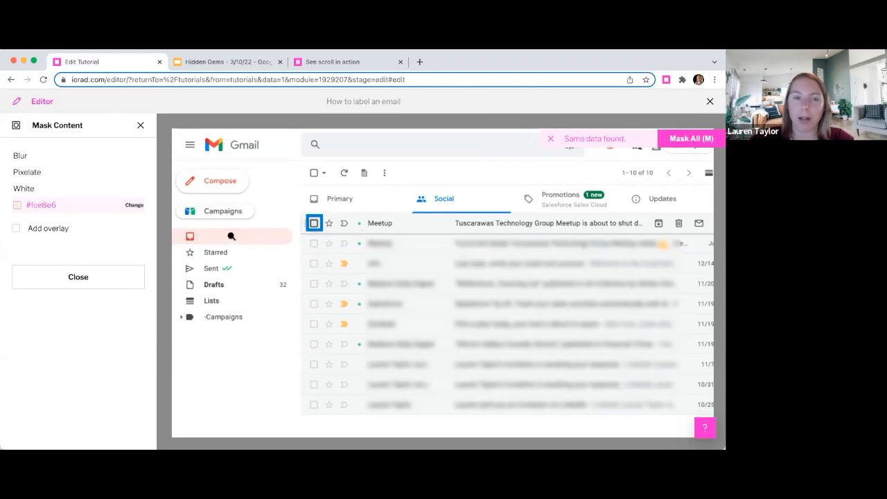
click(682, 142)
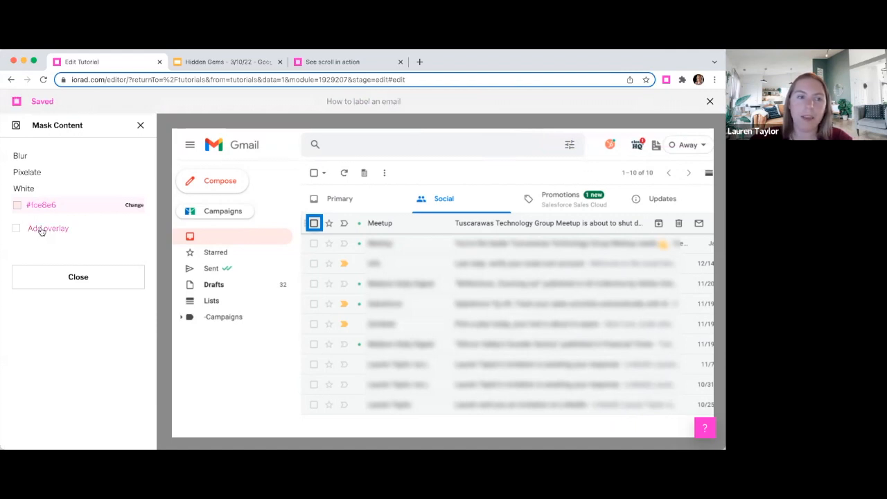
Step: Try adding a mask overlay to step 1, remove it again and close the mask settings
click(18, 230)
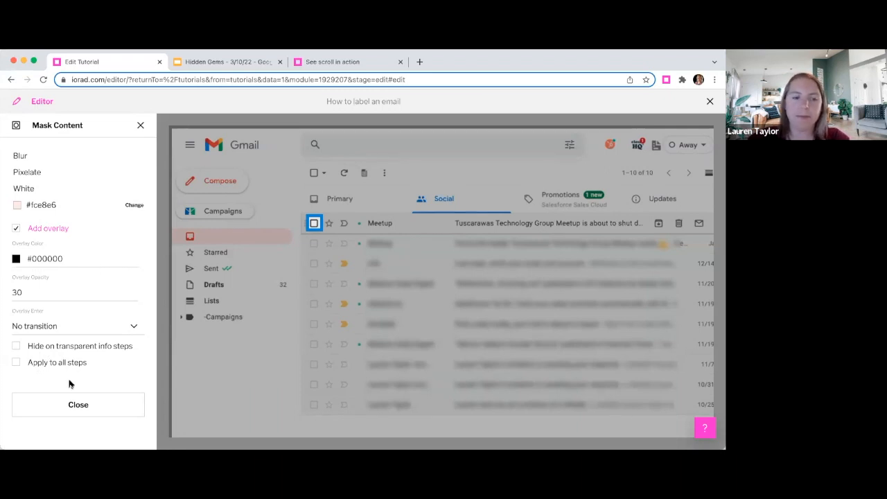
click(36, 235)
click(51, 271)
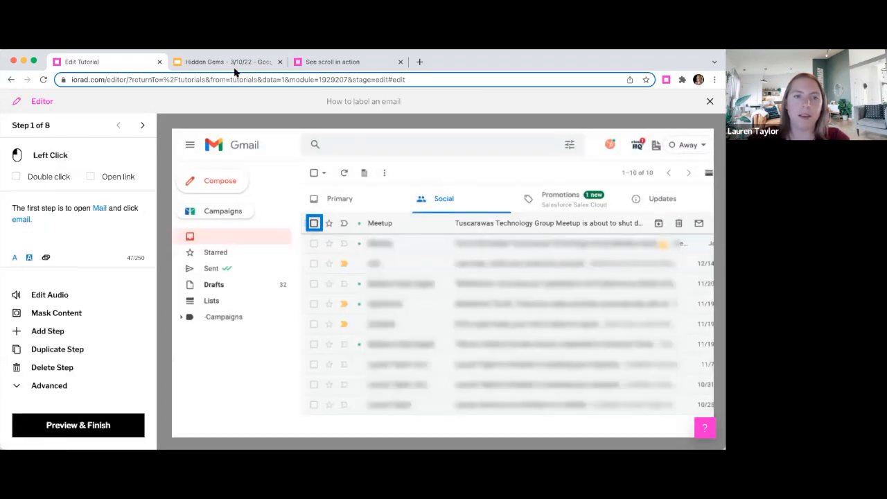
Step: Look at the list of importable tutorials, close it, and advance the Hidden Gems presentation past the Editing Gems slide
click(50, 386)
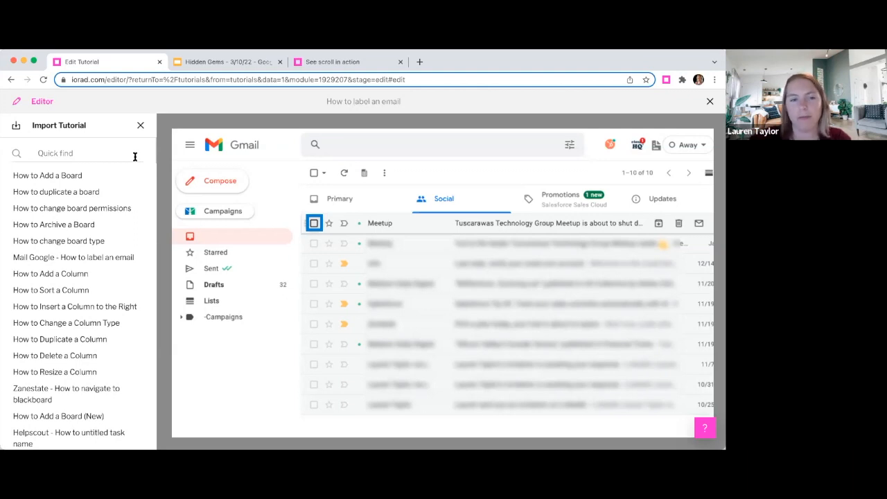
click(140, 125)
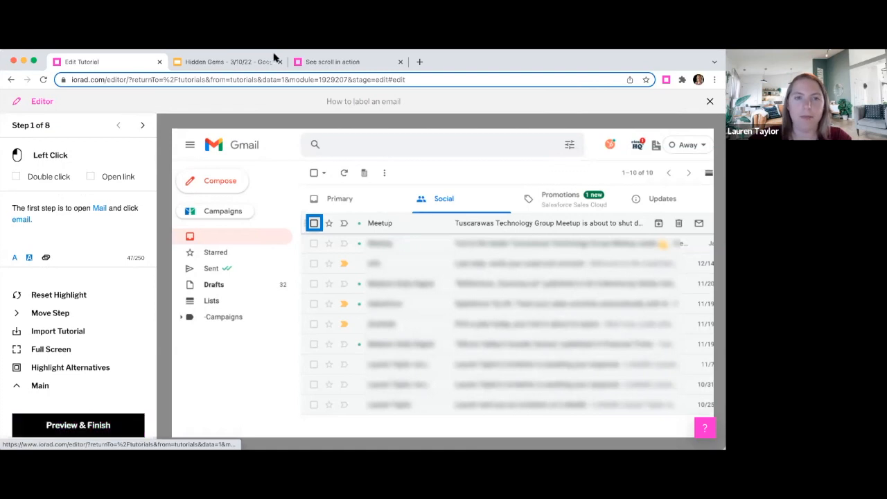
click(238, 62)
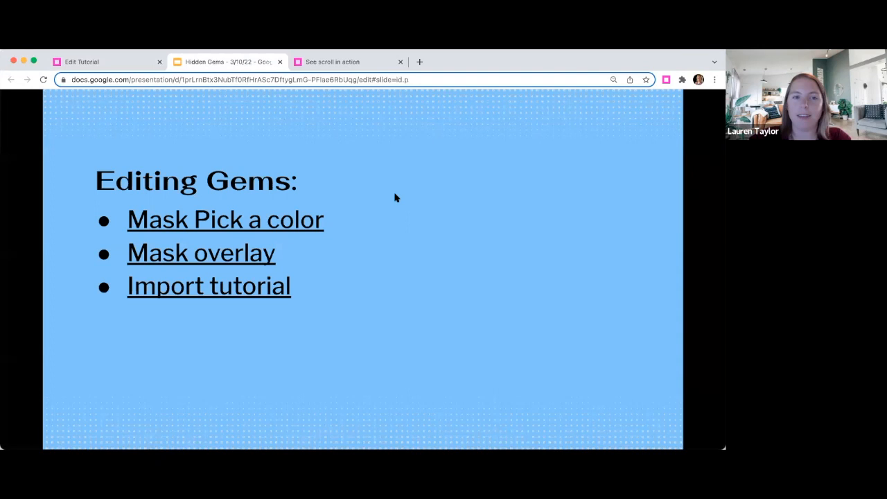
click(370, 183)
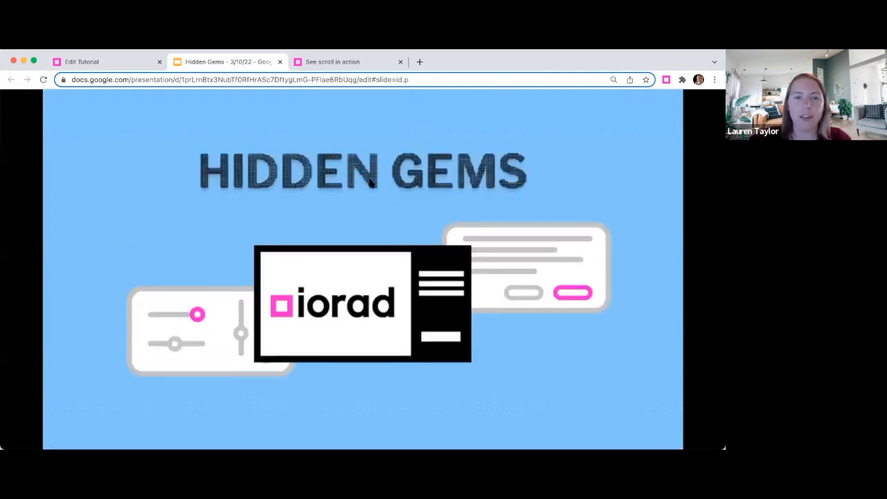
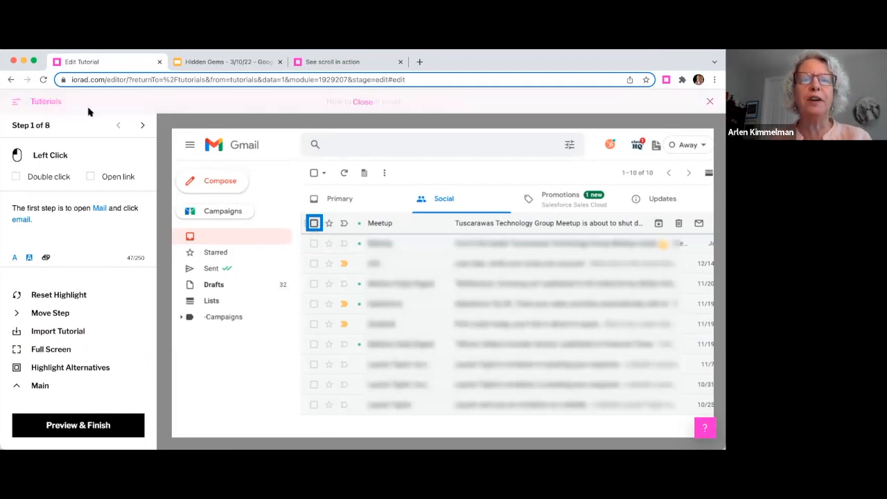
Step: Go to Info step 6 of the tutorial, select its Promotions highlight and show the main step options
click(83, 126)
click(81, 294)
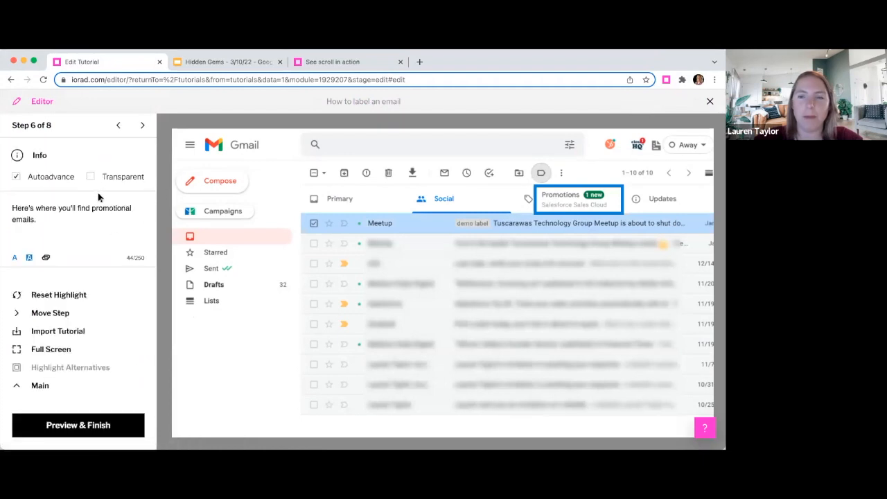
click(545, 203)
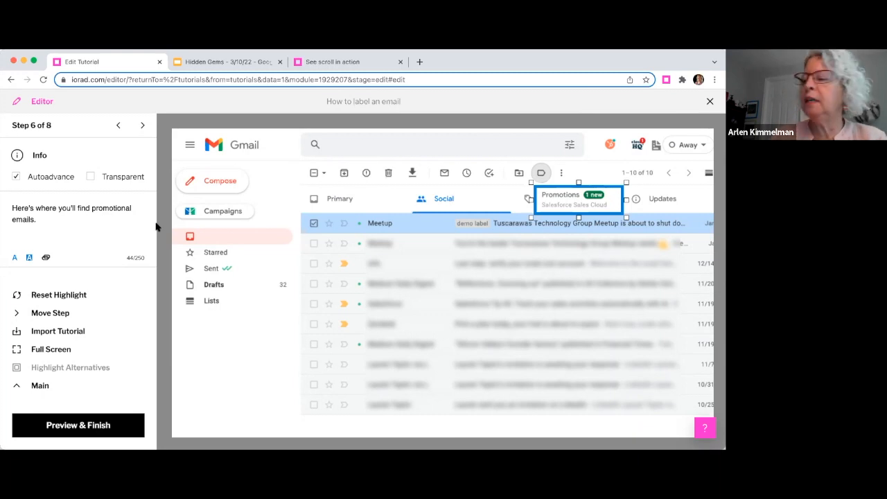
click(39, 386)
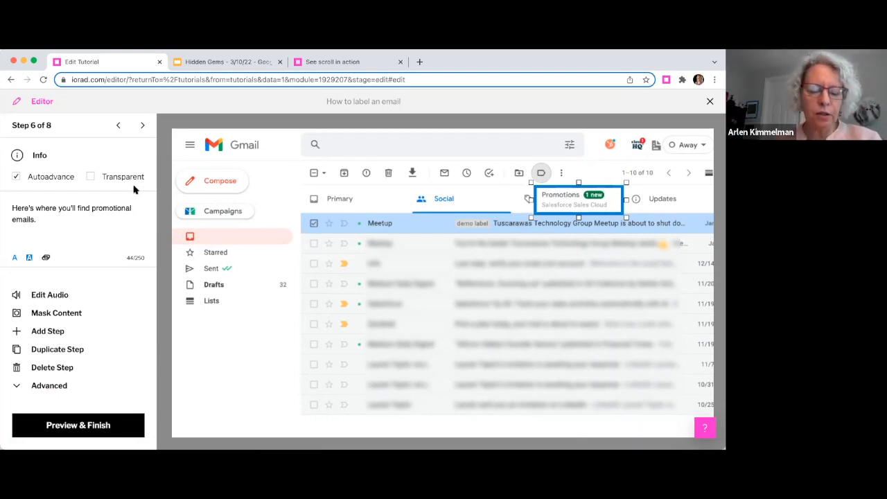
Step: Open the tutorial's preview settings and review the quiz options in Advanced Modes
click(79, 426)
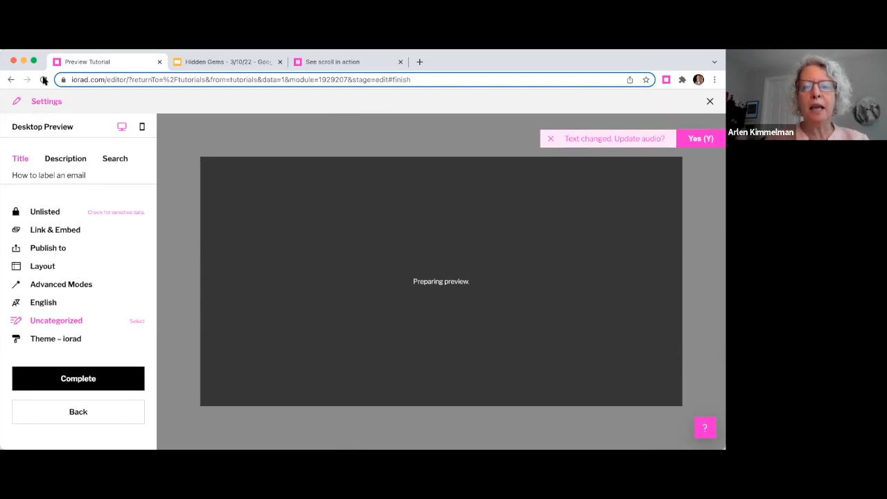
click(56, 230)
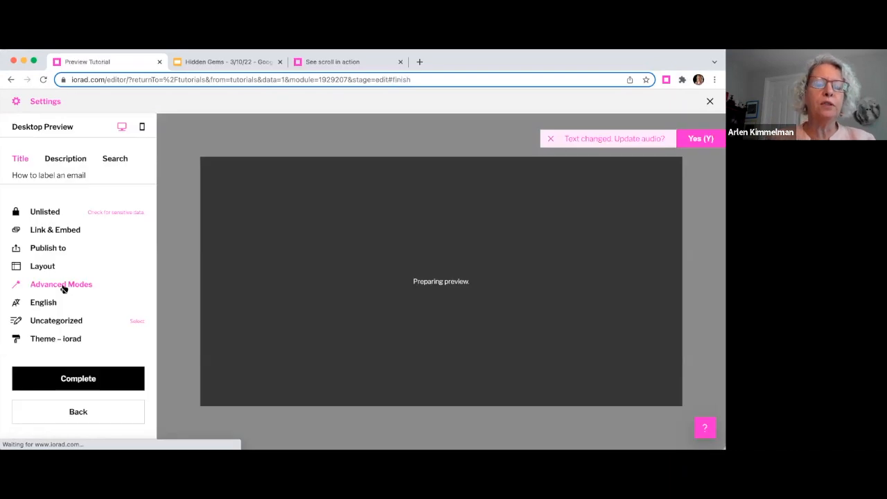
click(71, 286)
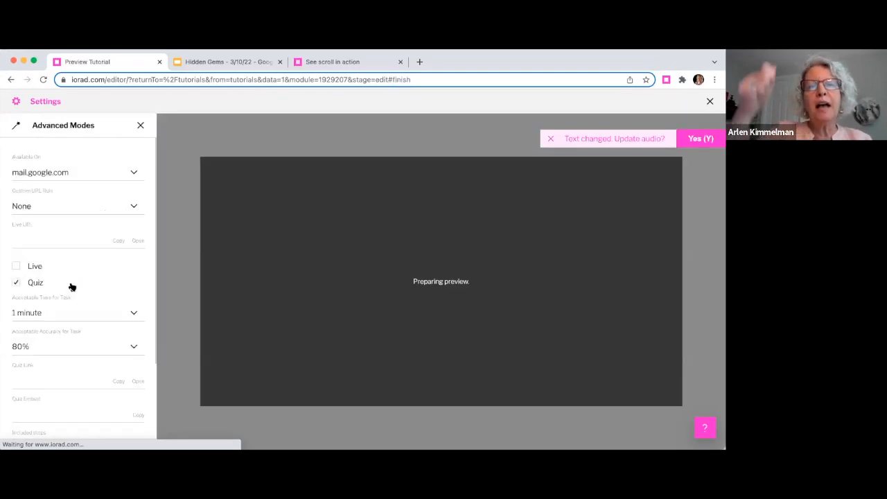
scroll(71, 287, down, 2)
scroll(72, 286, down, 2)
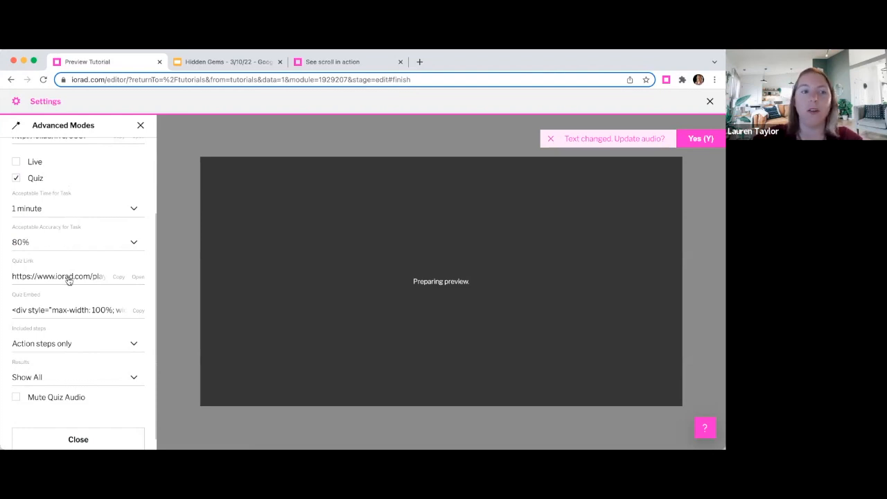
Step: Reload the preview page and examine the tutorial's Advanced Modes settings and its privacy options
click(44, 81)
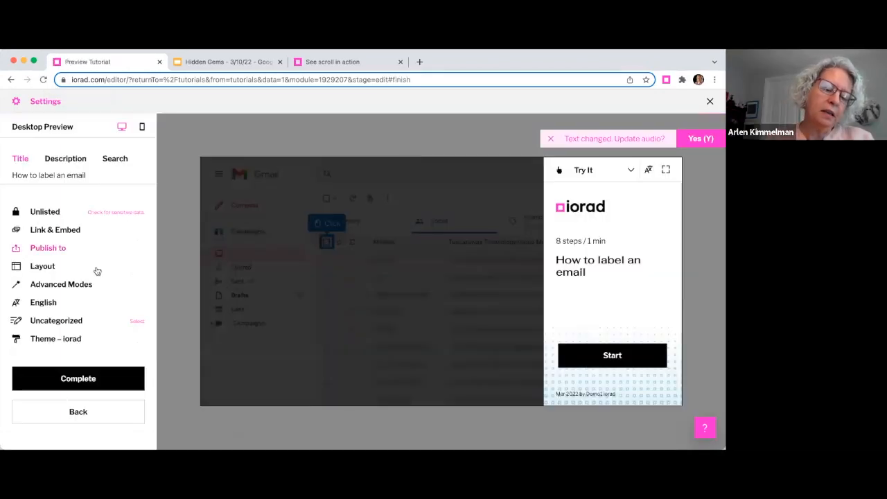
click(72, 285)
scroll(71, 288, down, 3)
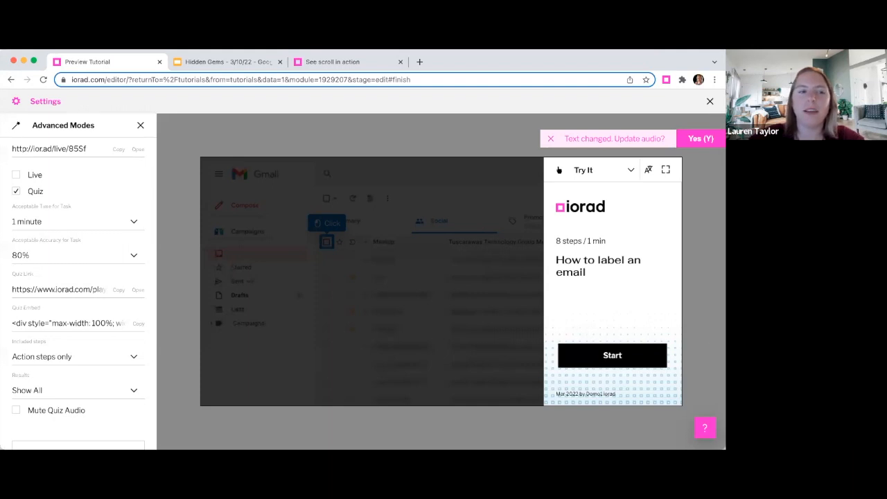
click(142, 125)
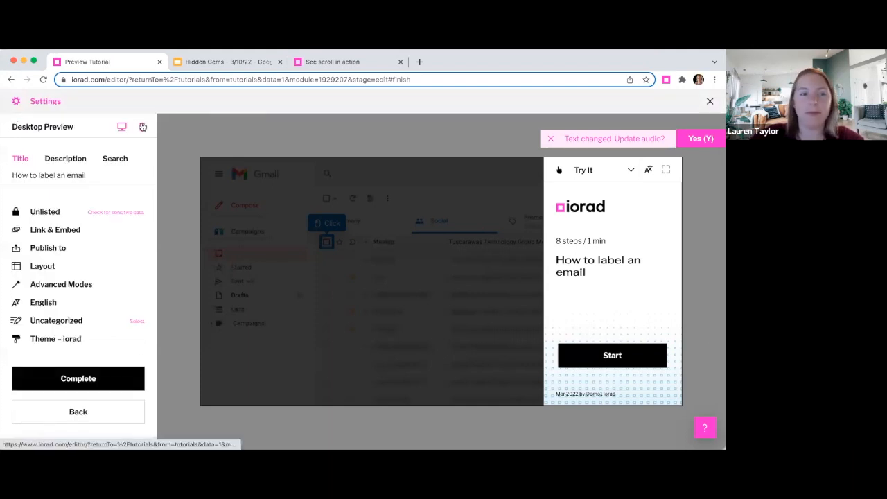
click(53, 215)
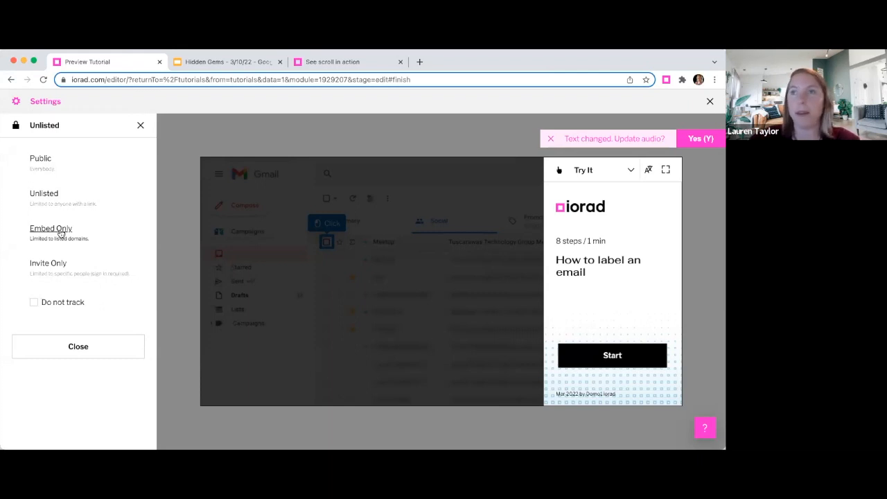
click(144, 125)
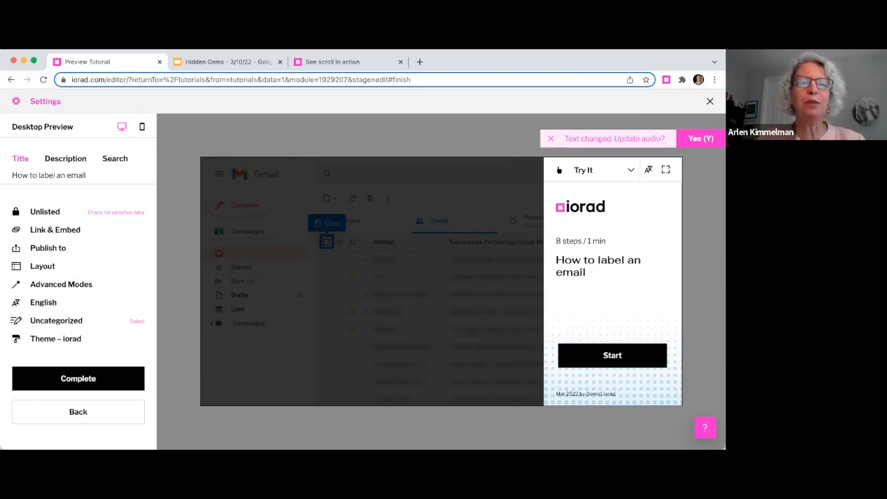
Step: Check the advanced step options in the editor, and reopen and reload the tutorial preview, dismissing the audio update
click(89, 416)
click(57, 386)
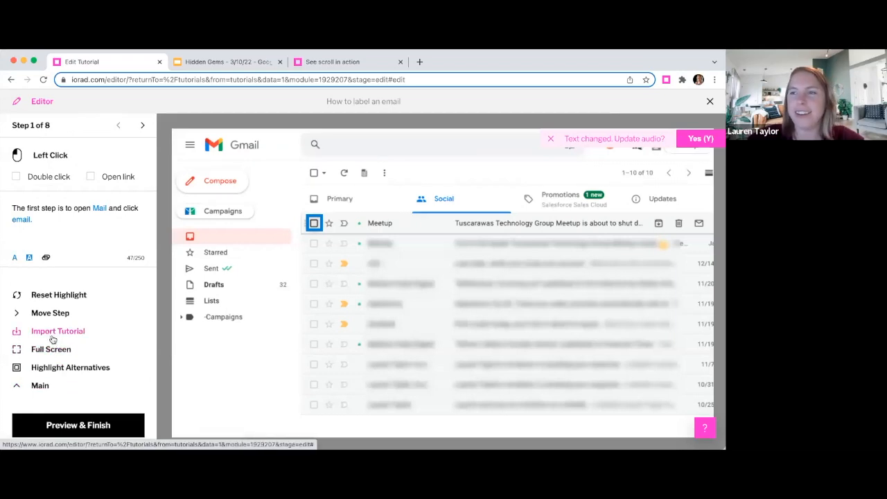
click(63, 430)
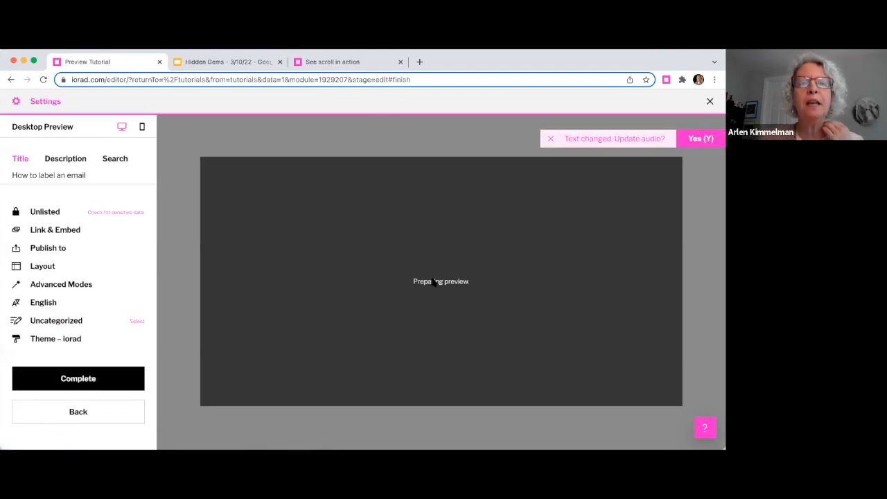
click(551, 141)
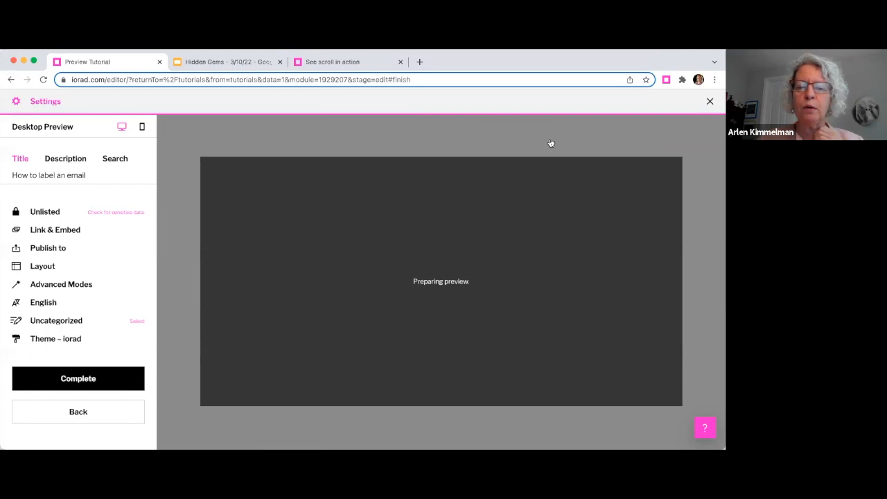
click(43, 80)
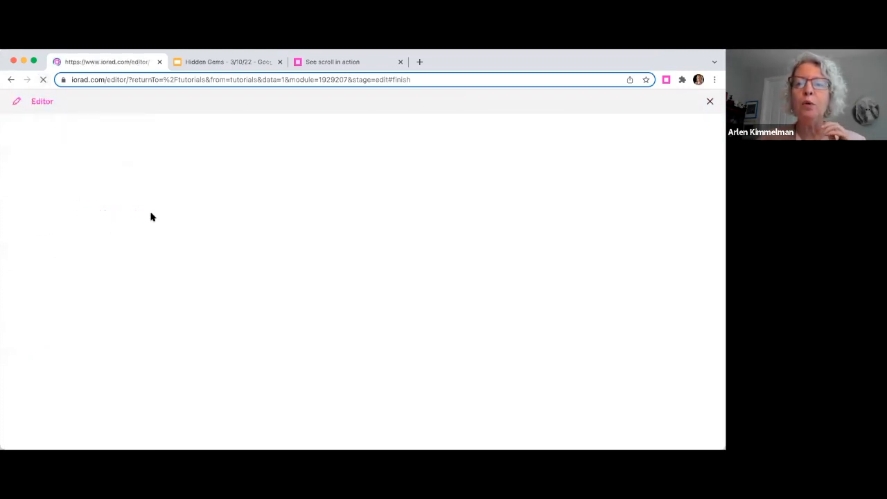
click(44, 79)
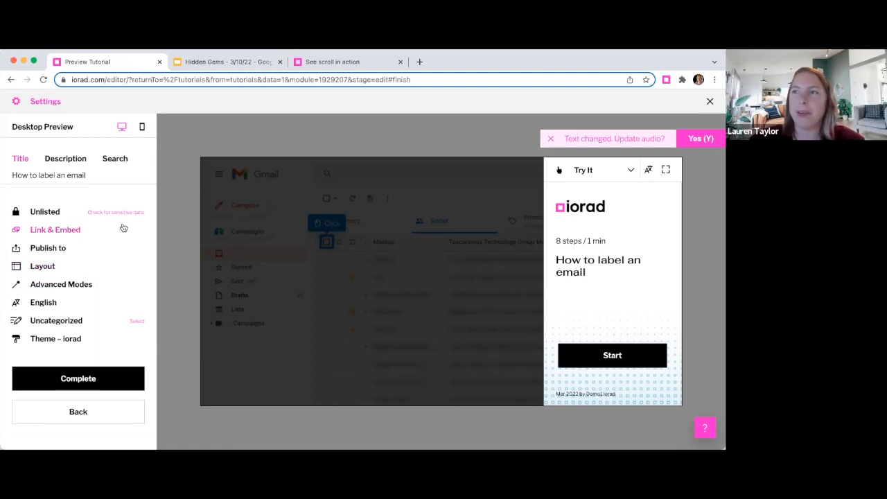
Step: Advance the Hidden Gems presentation to the Next Webinar slide and return to the tutorial preview
click(224, 62)
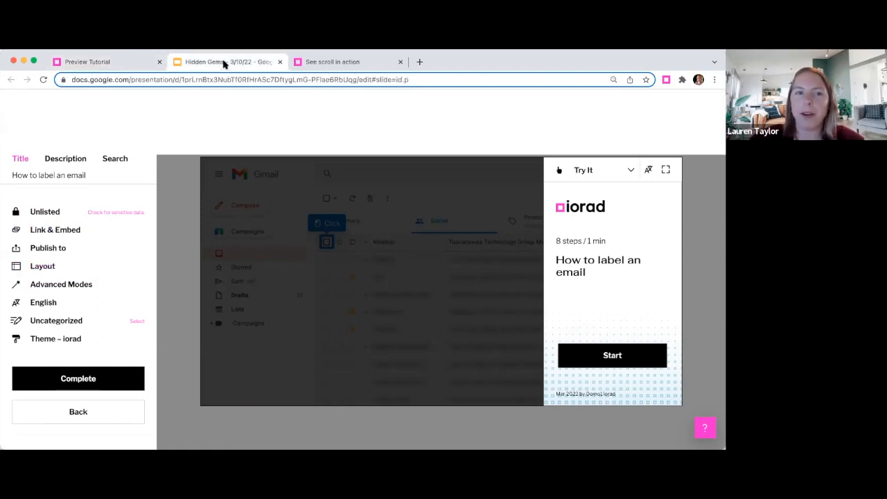
click(340, 214)
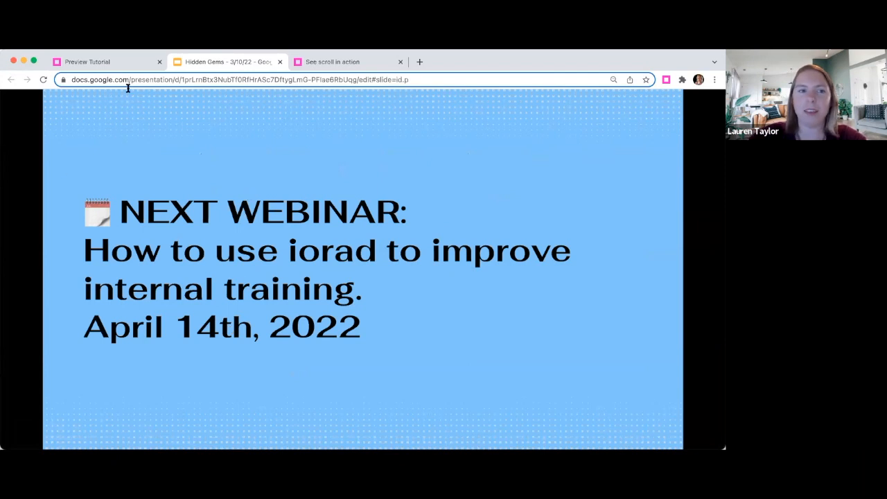
click(100, 66)
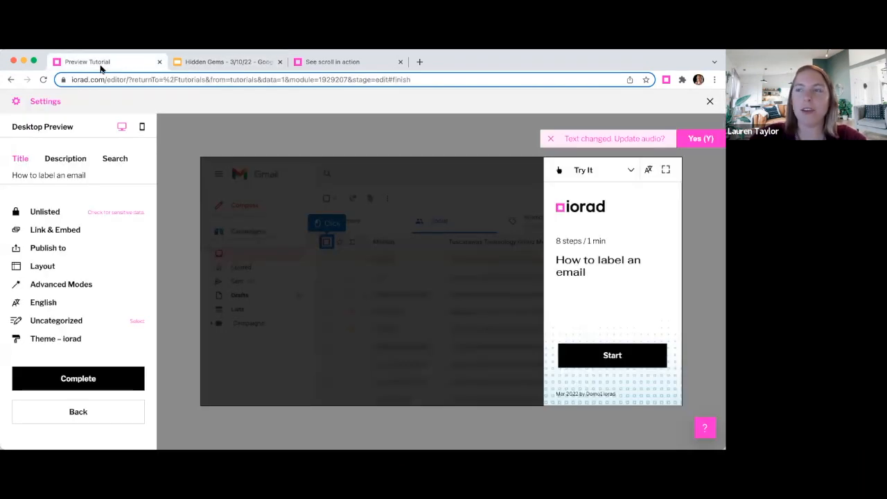
Step: Review the tutorial's Link & Embed options, including the embed code settings, and close them
click(65, 231)
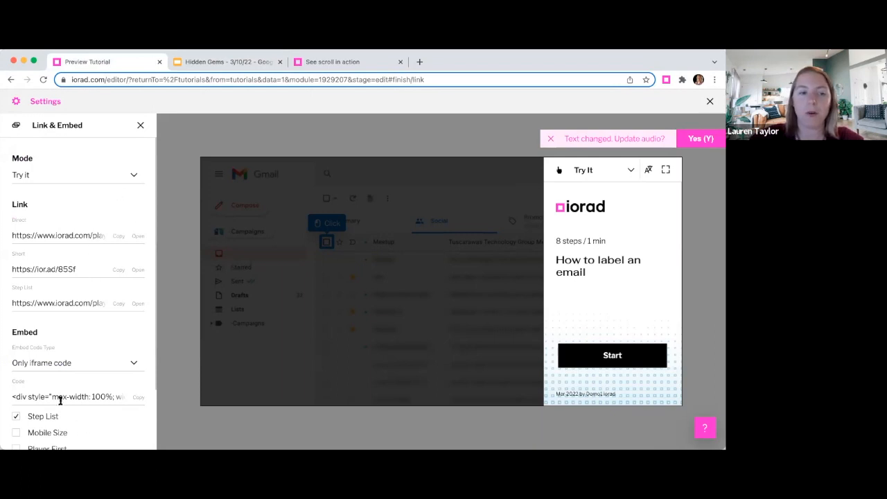
scroll(61, 401, down, 2)
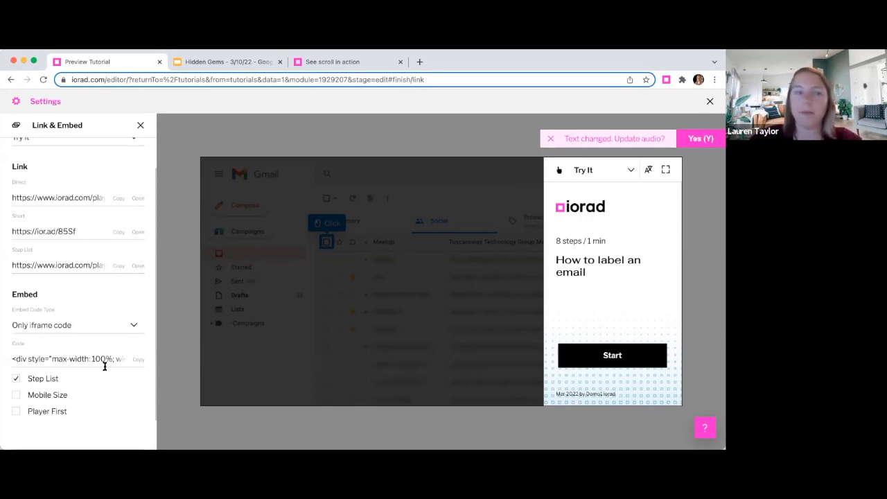
click(140, 125)
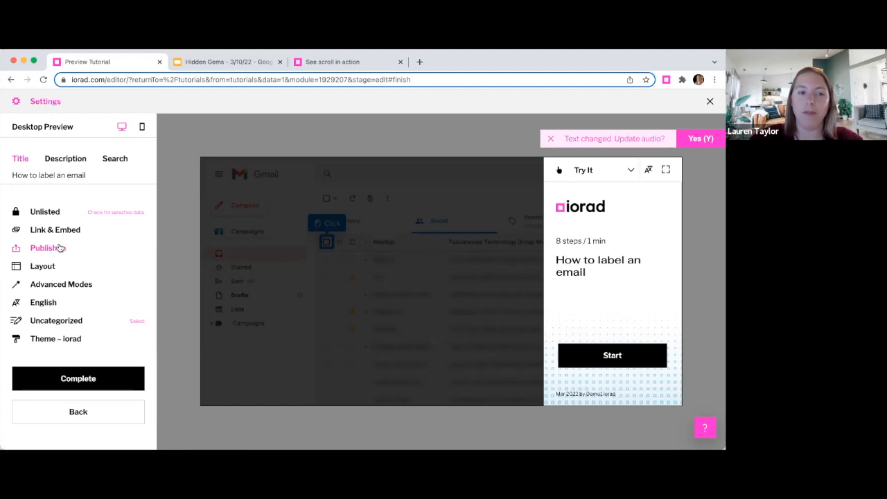